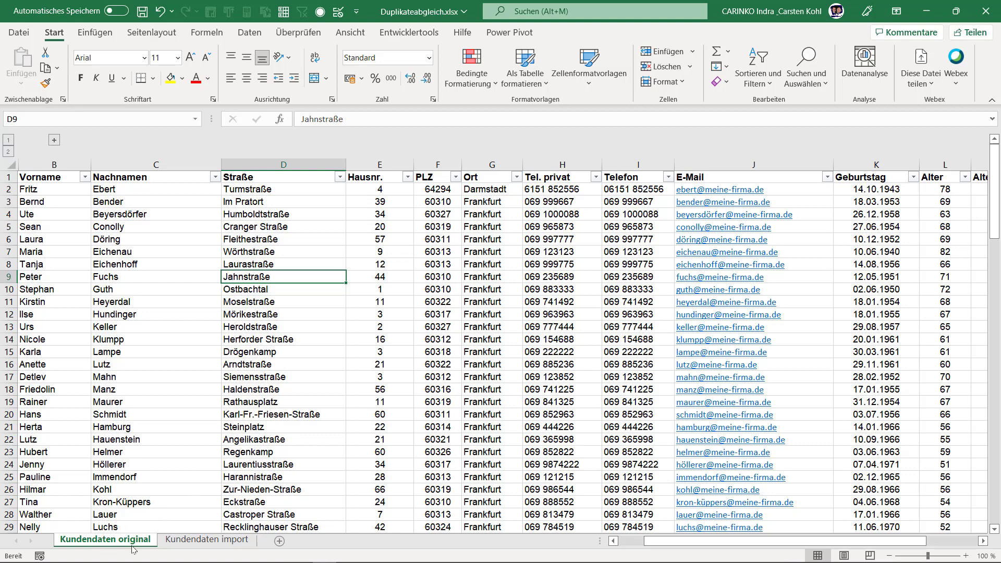
- Follow a Link on the Kundendaten import sheet to its customer on the original sheet, then return
left_click(197, 544)
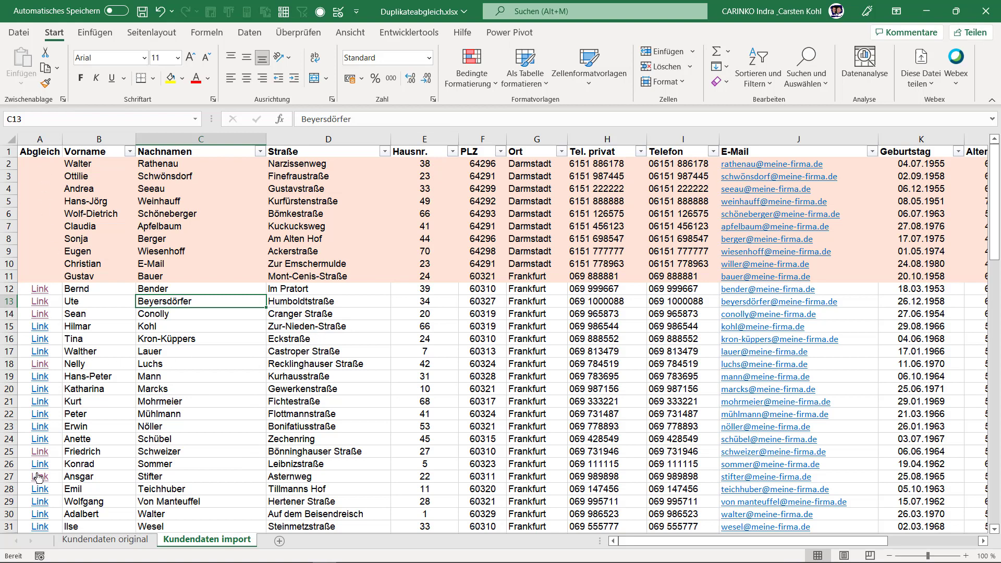
left_click(43, 428)
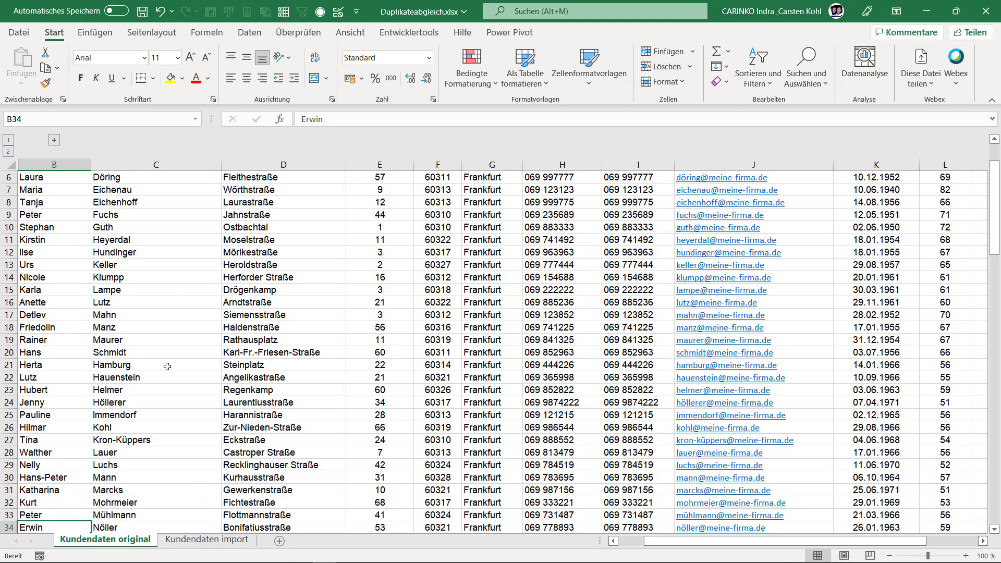
scroll(79, 223, "up", 1)
scroll(80, 224, "up", 1)
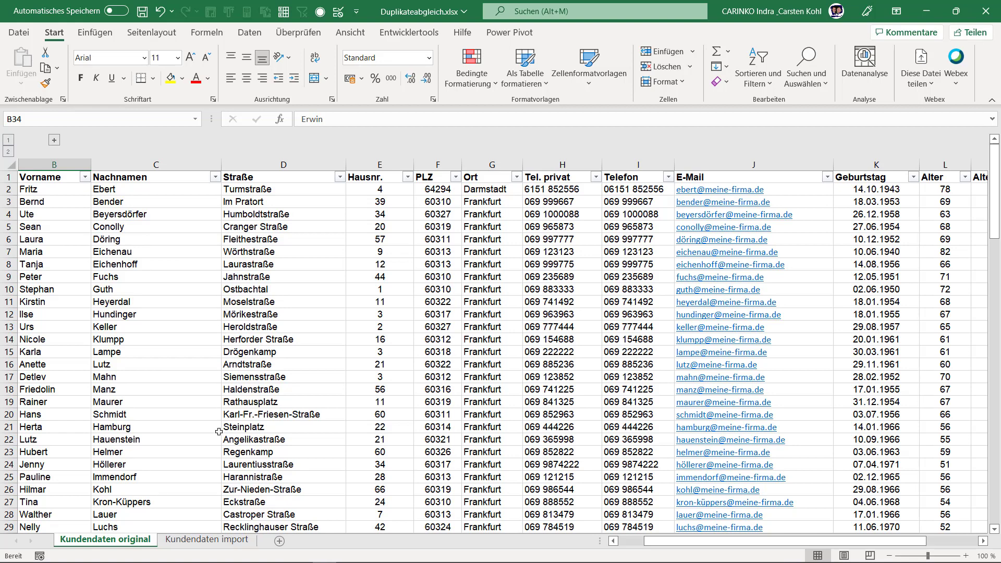
left_click(209, 540)
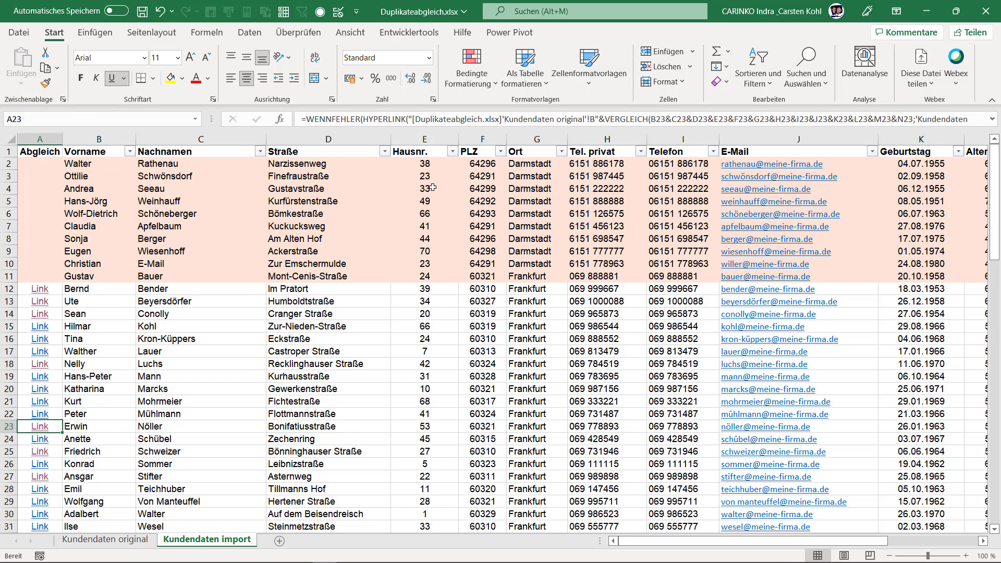
left_click(241, 33)
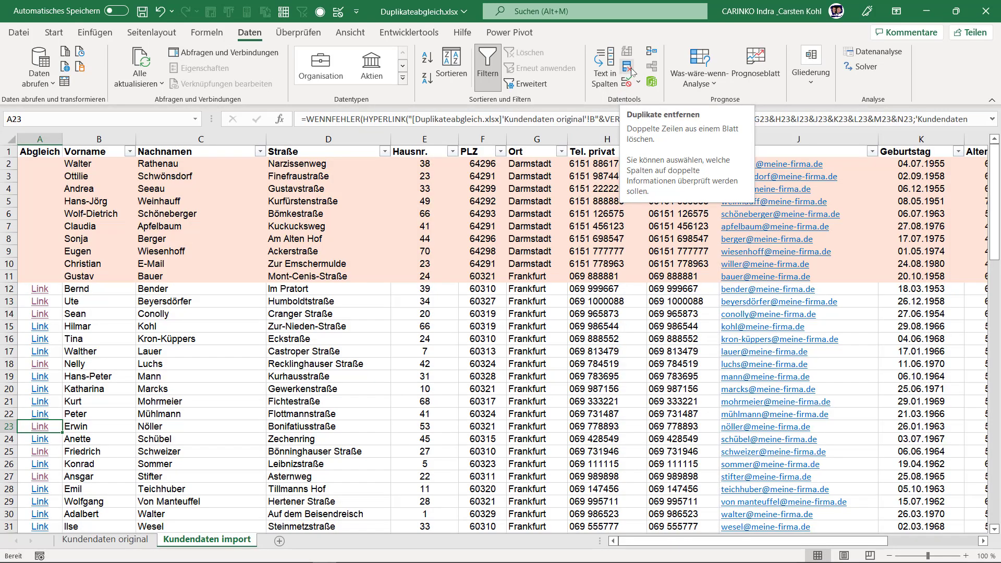
left_click(427, 338)
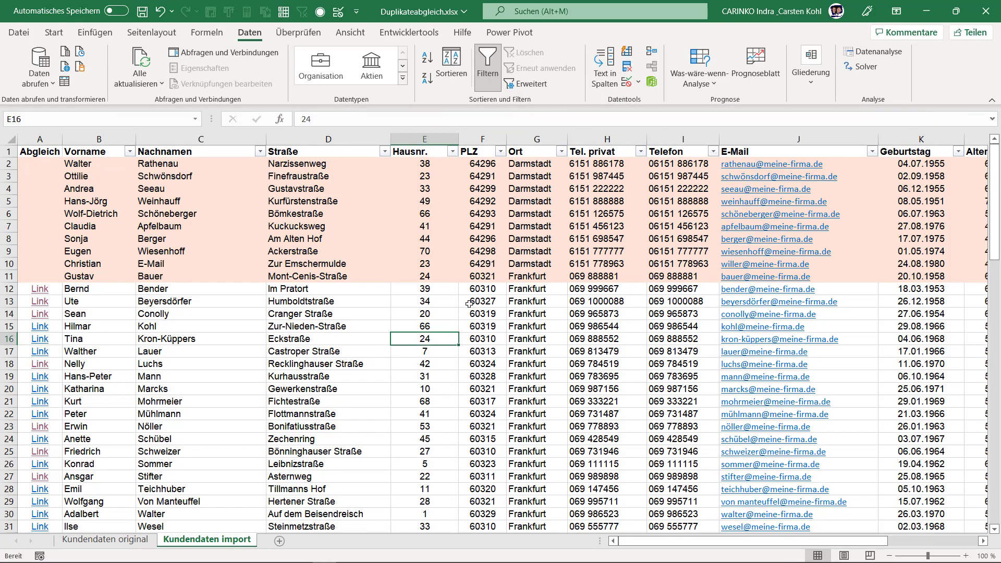
left_click(627, 67)
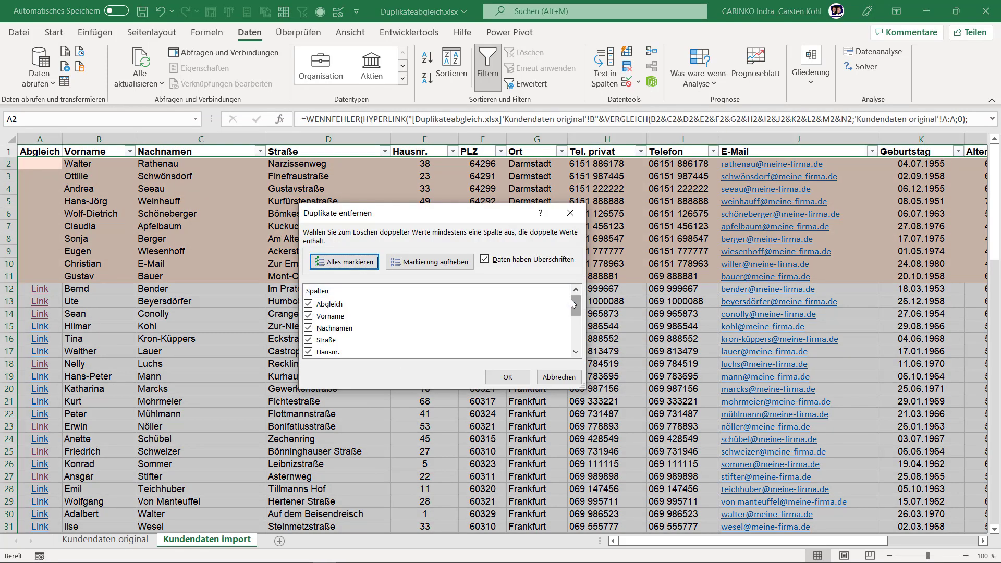
mouse_move(574, 307)
left_mouse_down()
mouse_move(573, 322)
mouse_move(582, 281)
left_mouse_up()
left_click(508, 379)
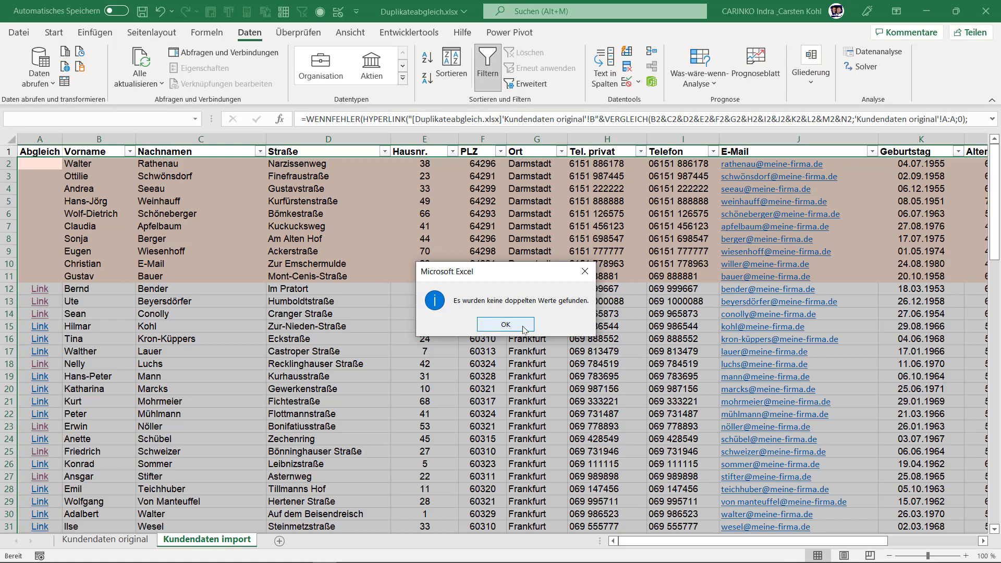
left_click(505, 324)
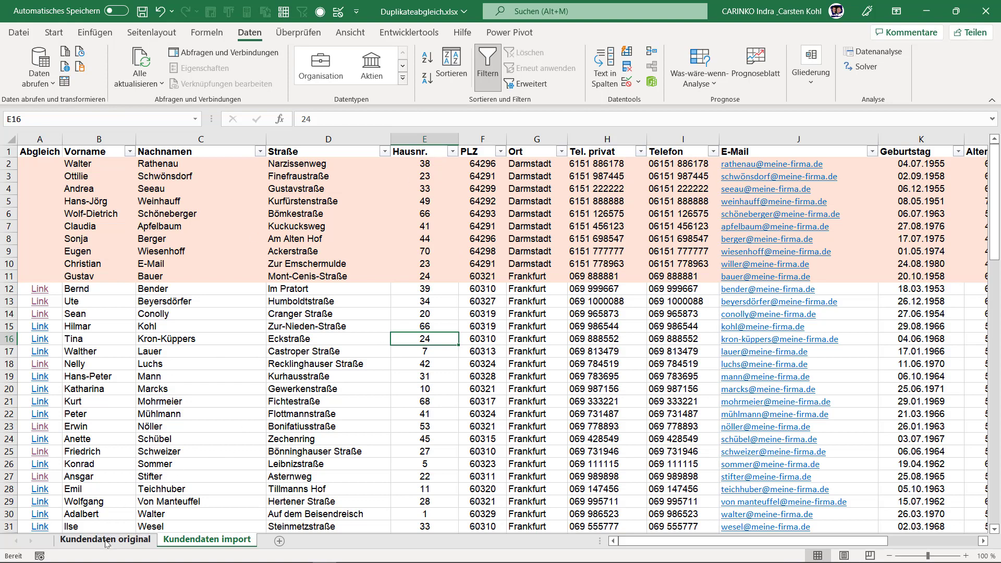
- Insert a new empty column A before Abgleich, formatted like the column to its right
left_click(42, 140)
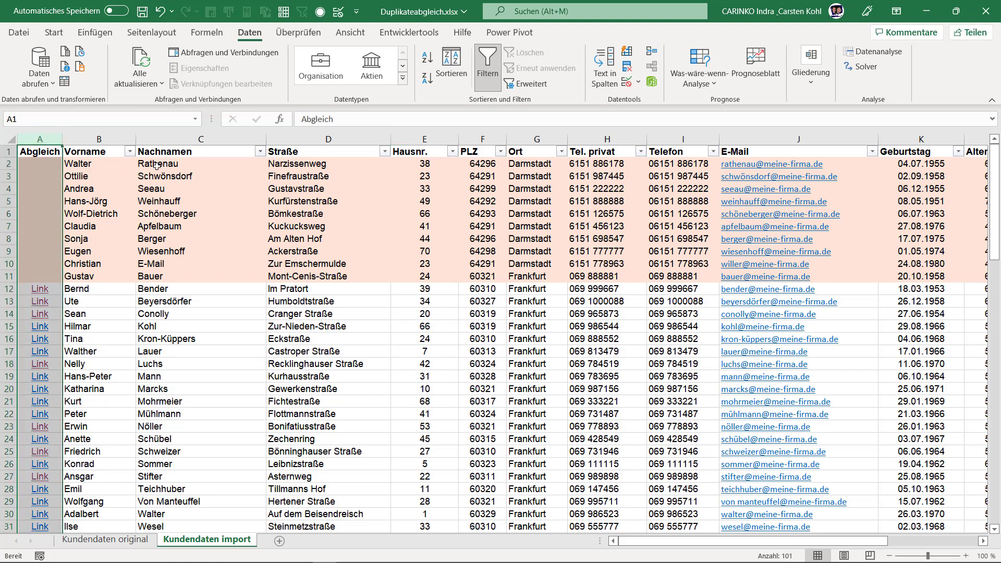
key("ctrl+plus")
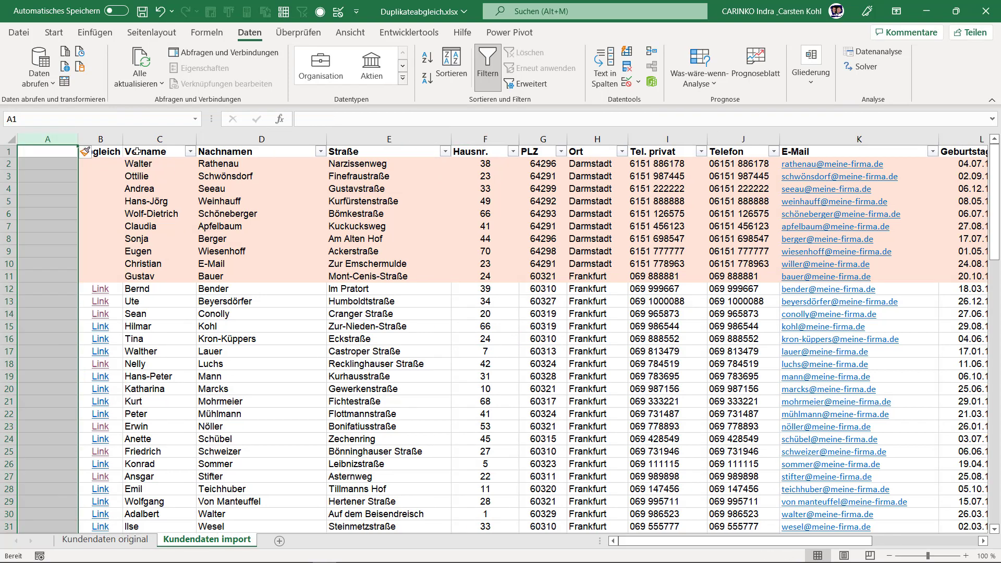
left_click(88, 152)
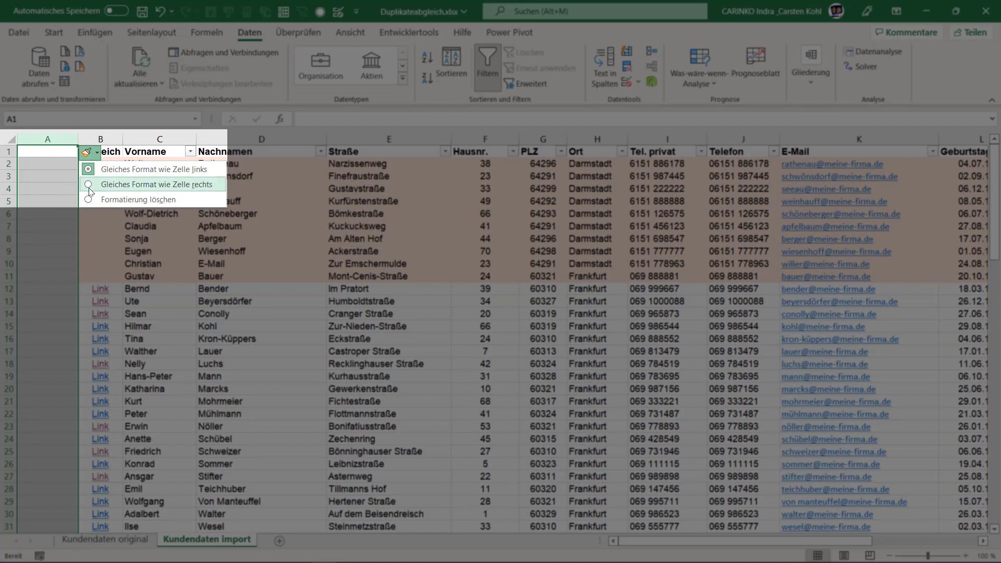
left_click(89, 199)
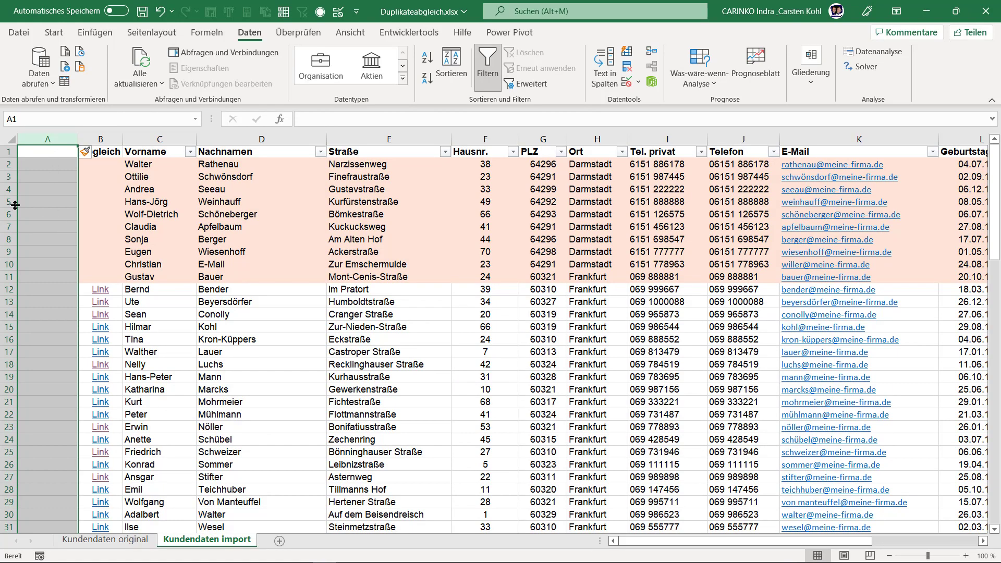
- Head the new column 'AbgleichID' in A1 and start a formula with '=' in A2
left_click(48, 151)
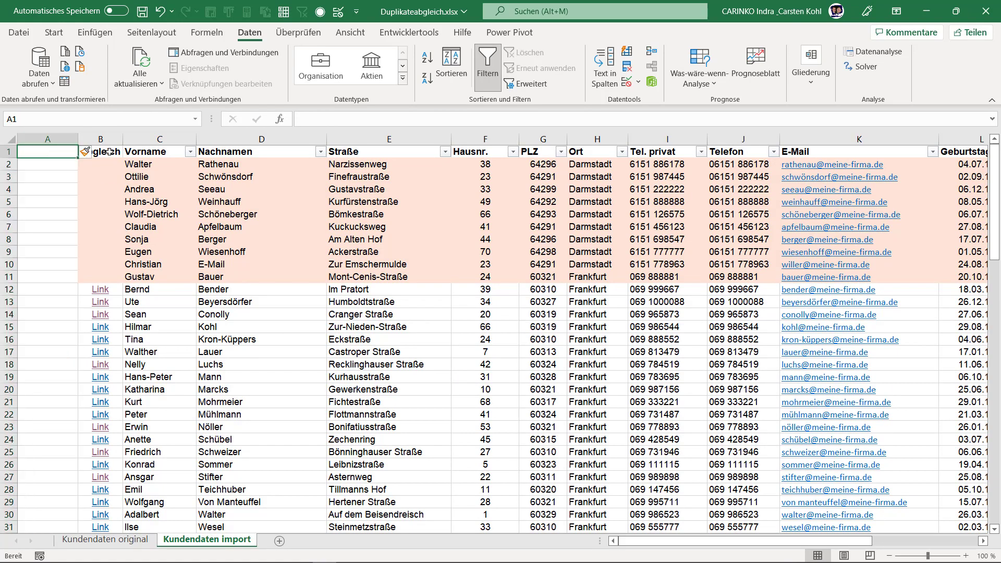
type("A")
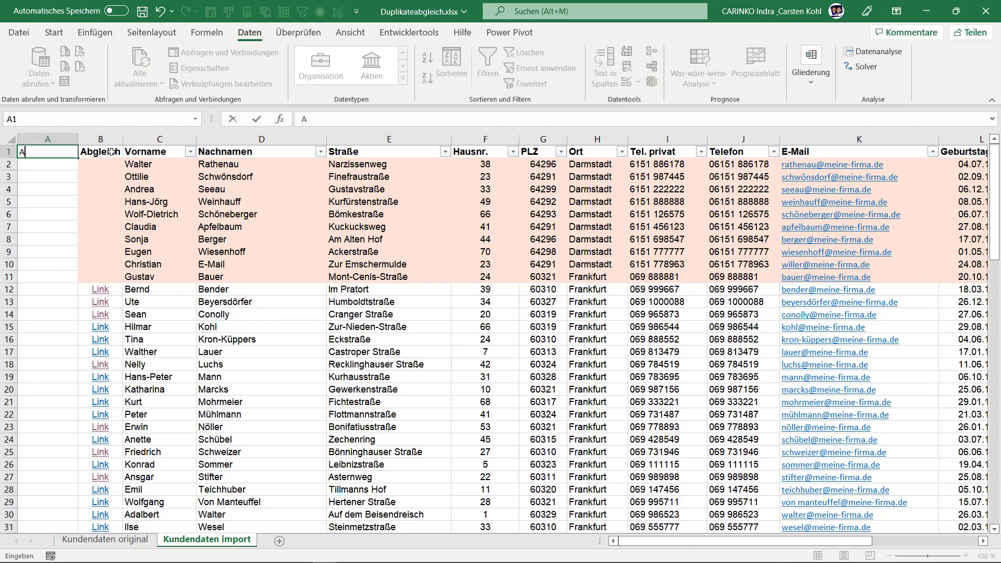
type("bgleichID")
key("Return")
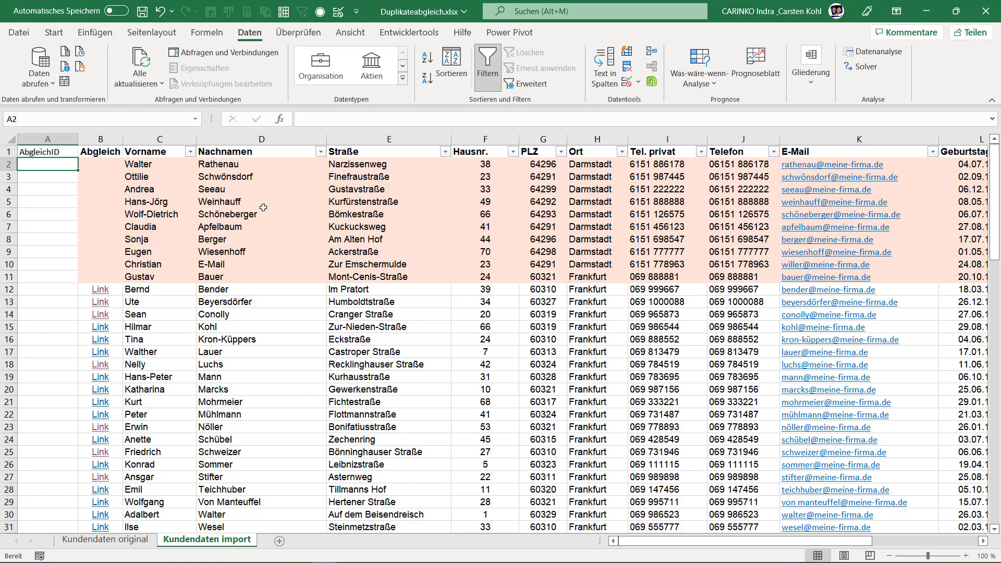
type("=")
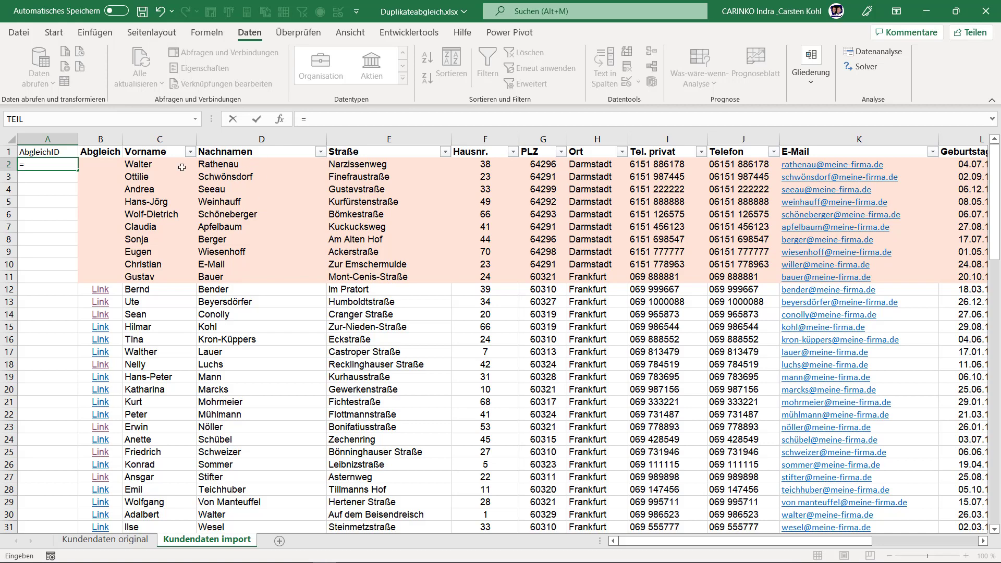
- Build the A2 key formula joining C2, D2, E2, F2 and G2 with '&'
left_click(153, 164)
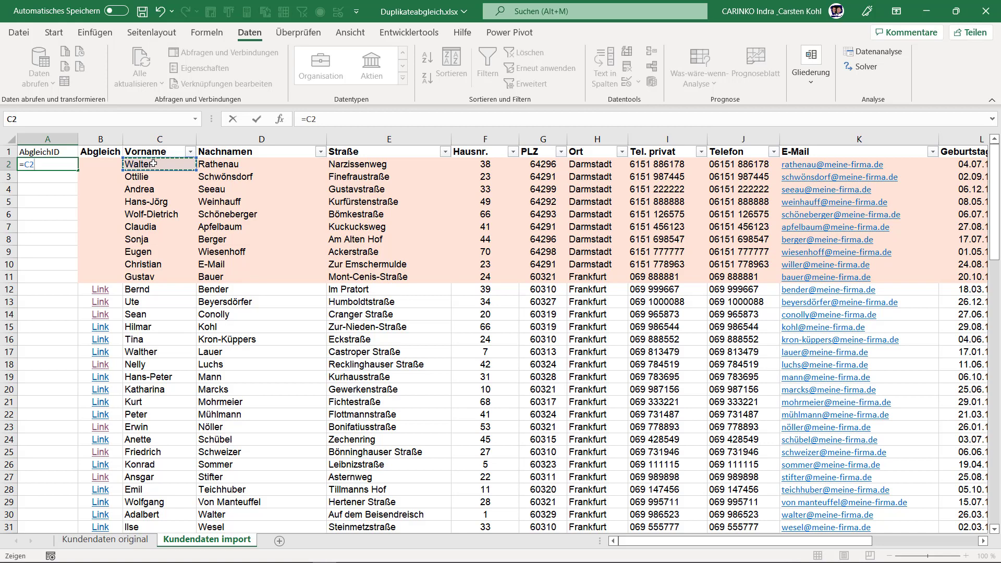
type("&")
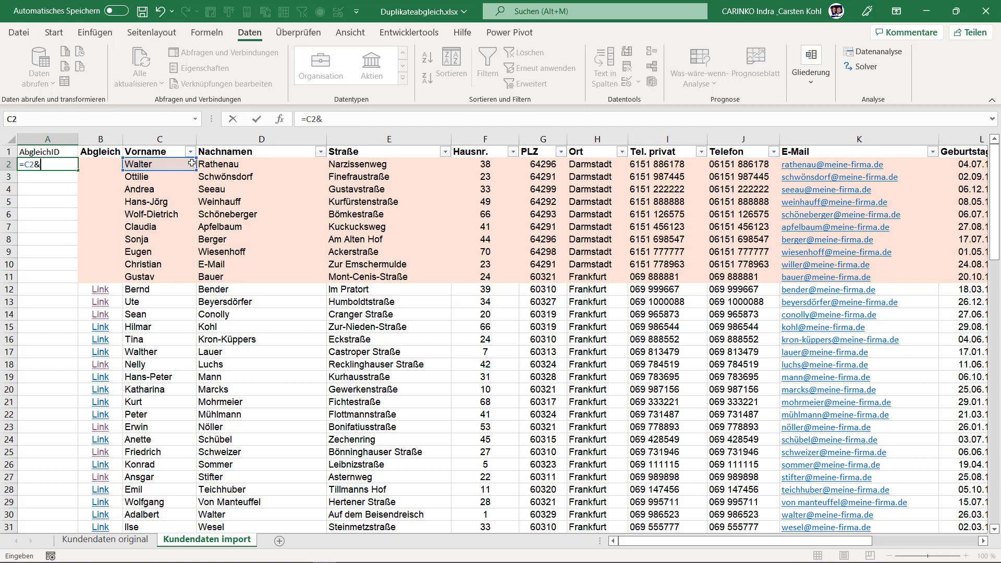
left_click(235, 164)
type("&")
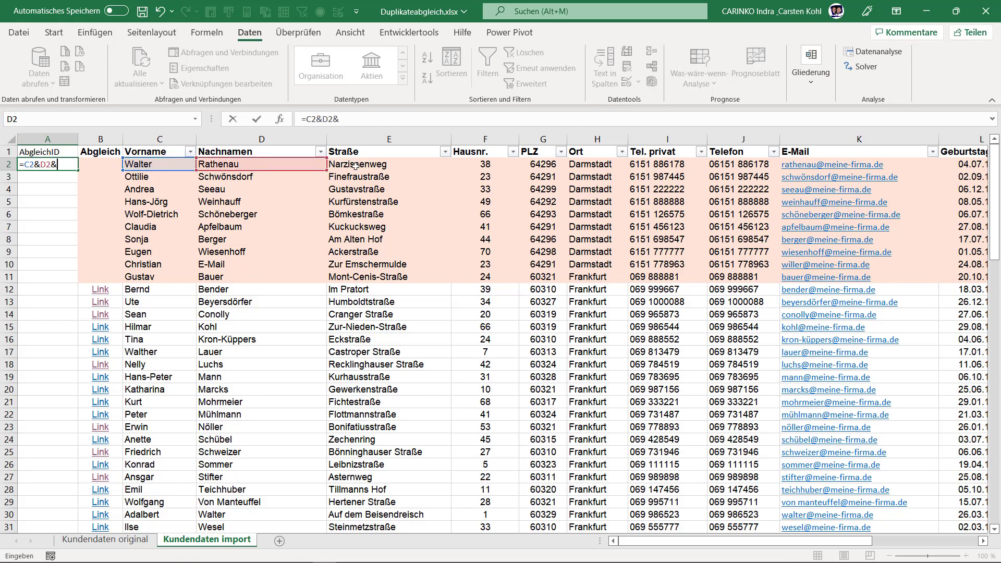
left_click(357, 165)
type("&")
left_click(492, 155)
left_click(492, 165)
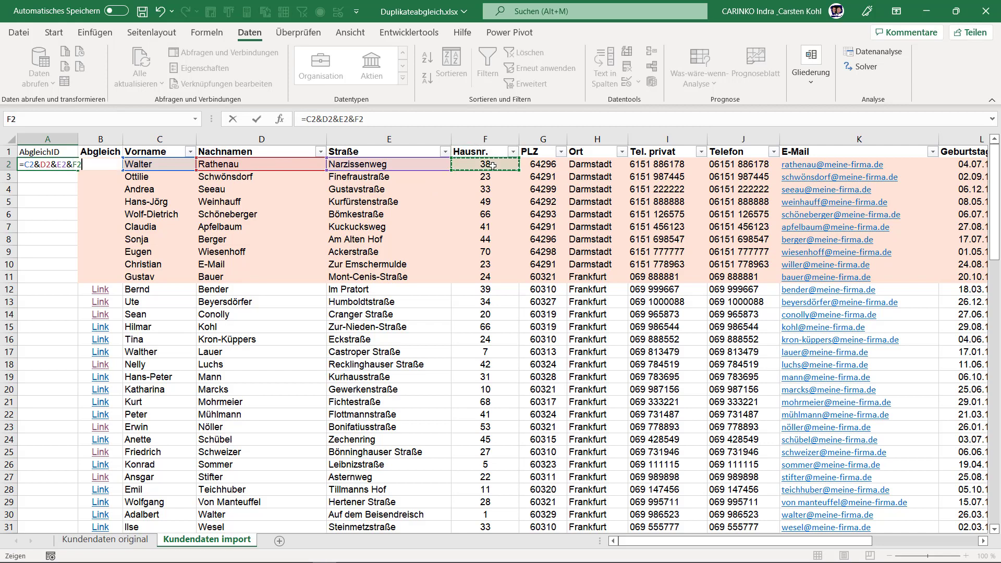
type("&")
type("&")
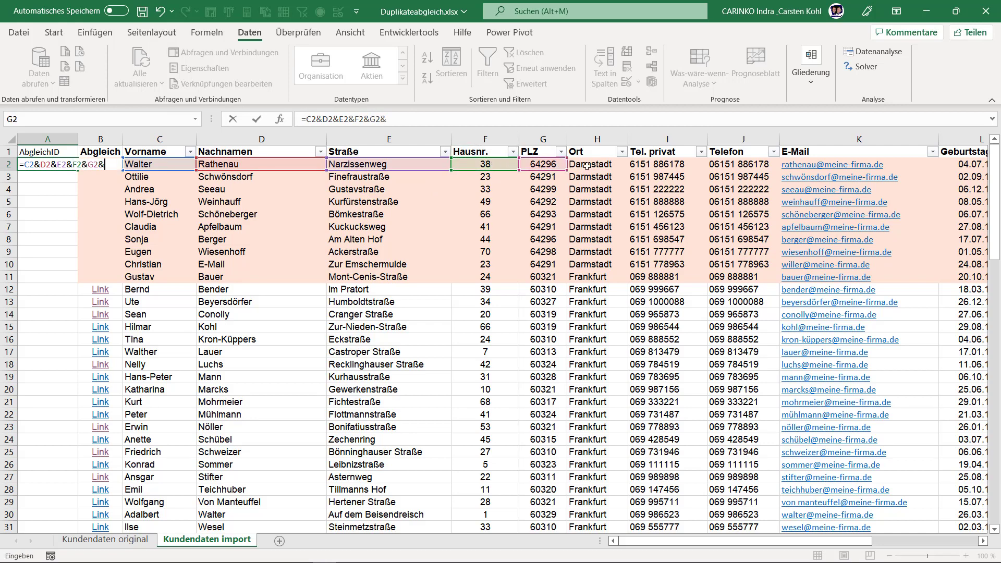
left_click(594, 164)
type("&")
- Extend the key through H2 to O2, commit =C2&…&O2, and widen column A
left_click(677, 173)
left_click(670, 164)
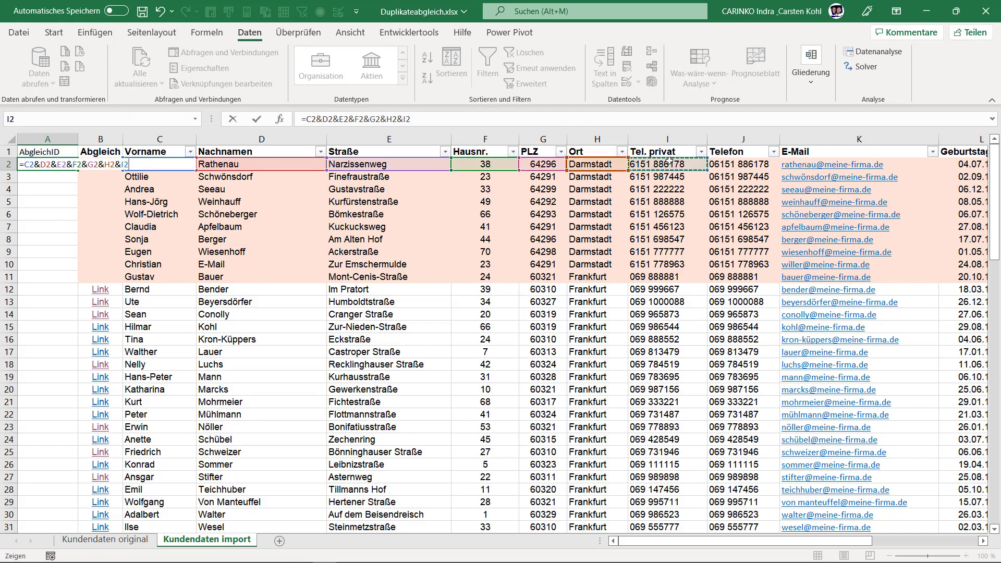
type("&")
left_click(740, 164)
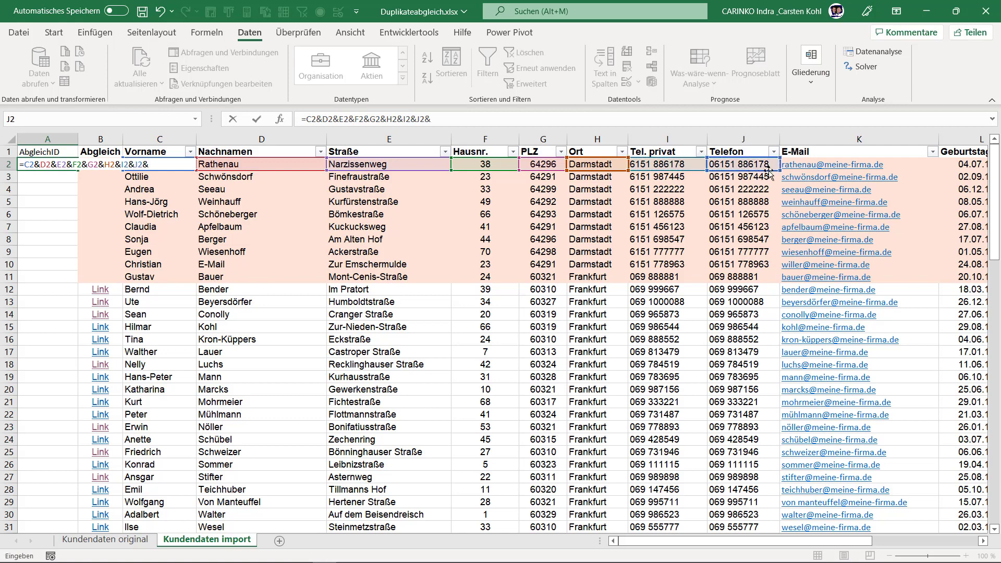
type("&")
left_click(912, 166)
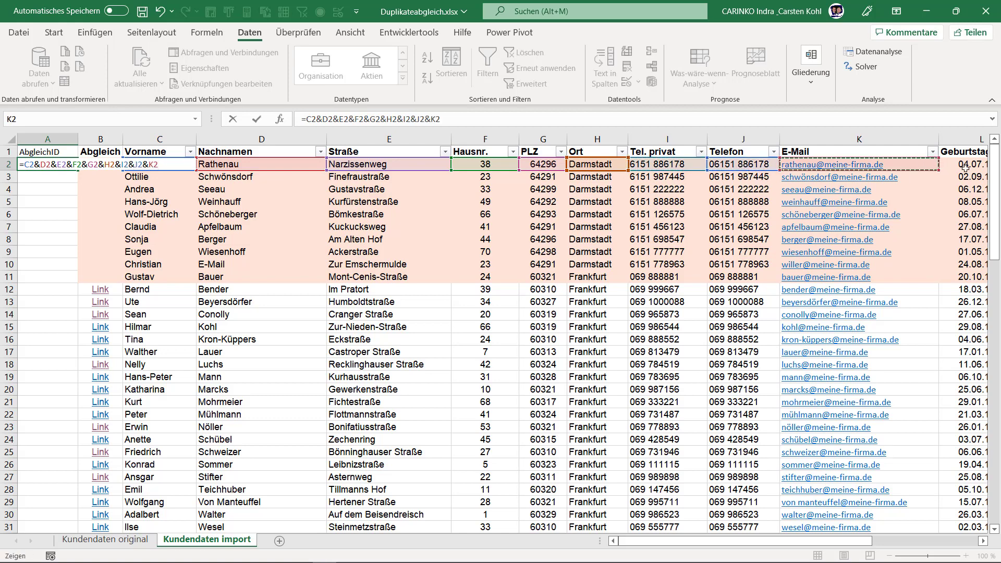
type("&")
left_click(984, 166)
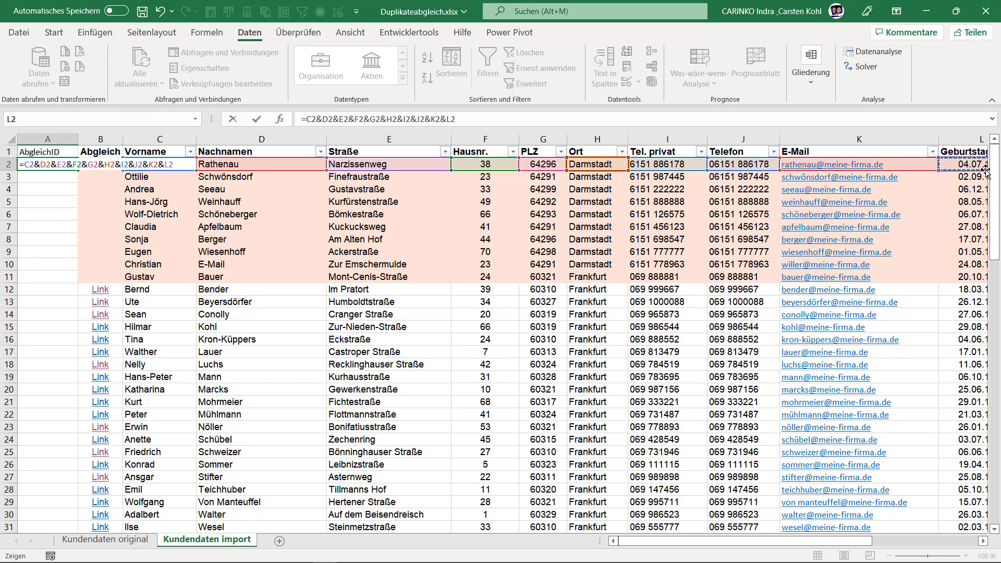
left_click_drag(867, 542, 988, 545)
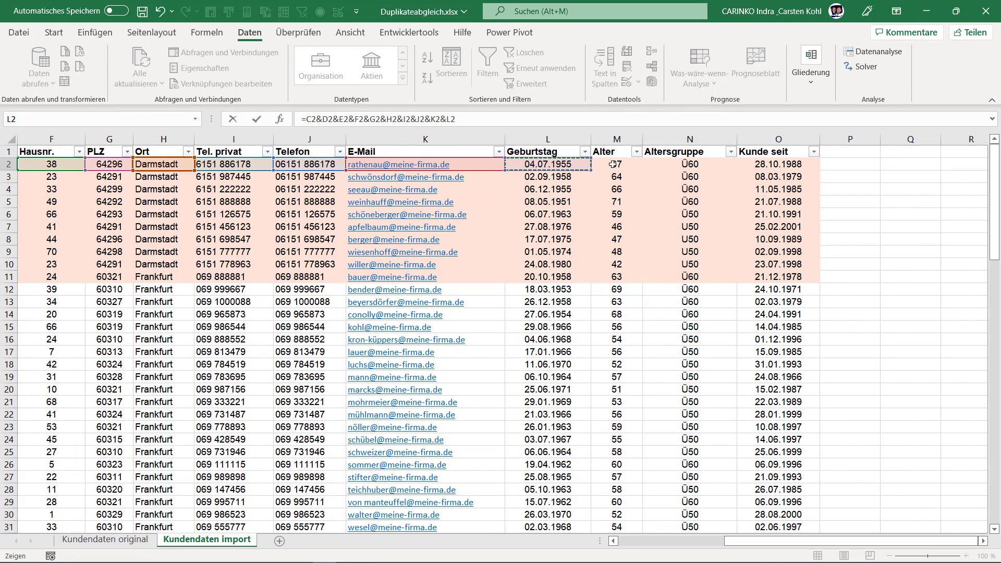
type("&")
left_click(613, 165)
type("&")
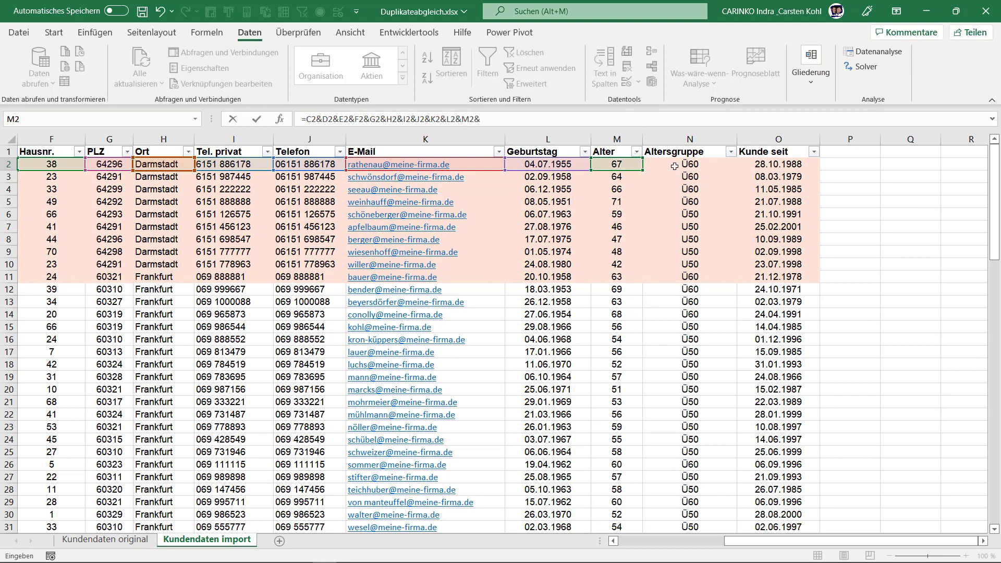
left_click(677, 165)
type("&")
left_click(751, 165)
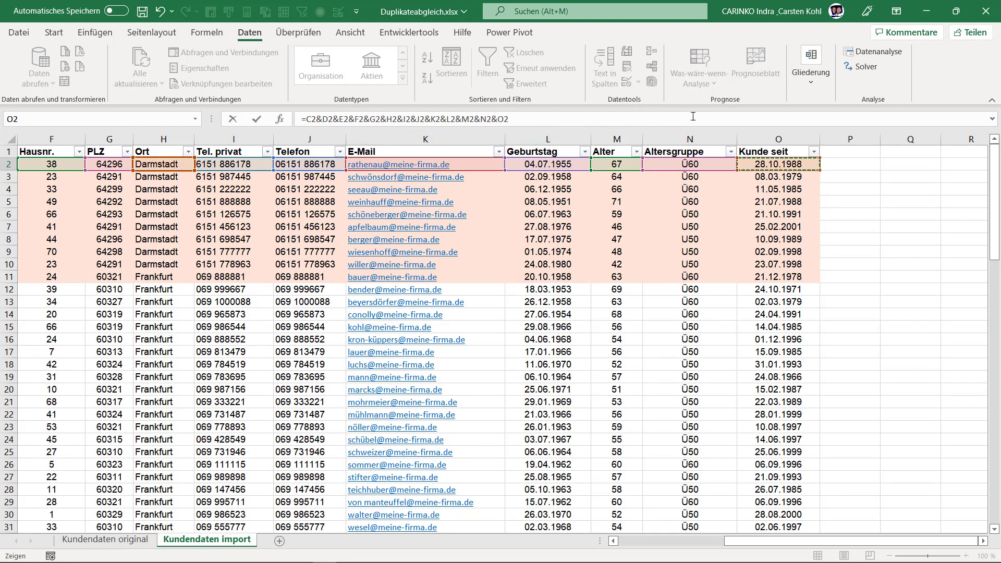
key("Return")
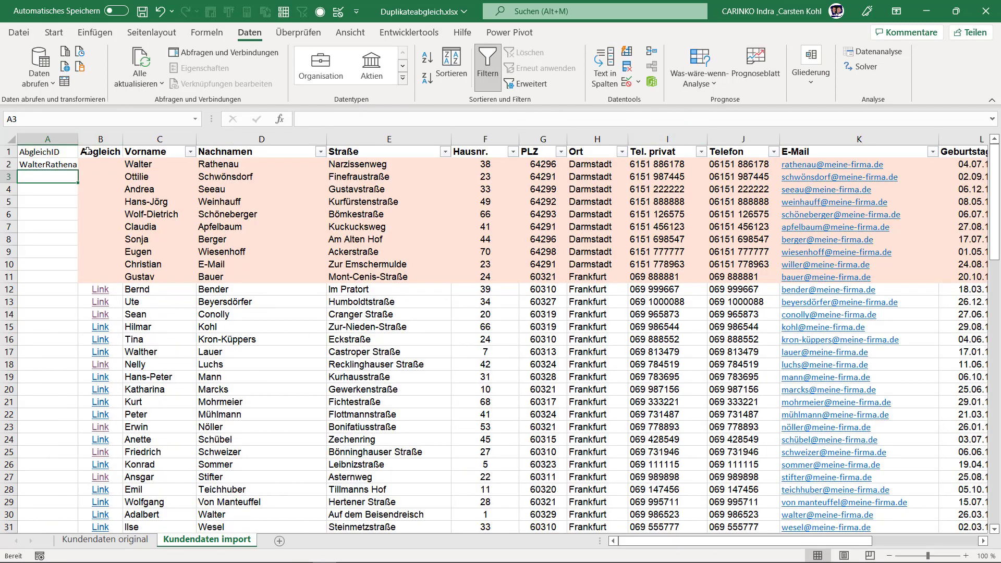
left_click_drag(78, 139, 590, 151)
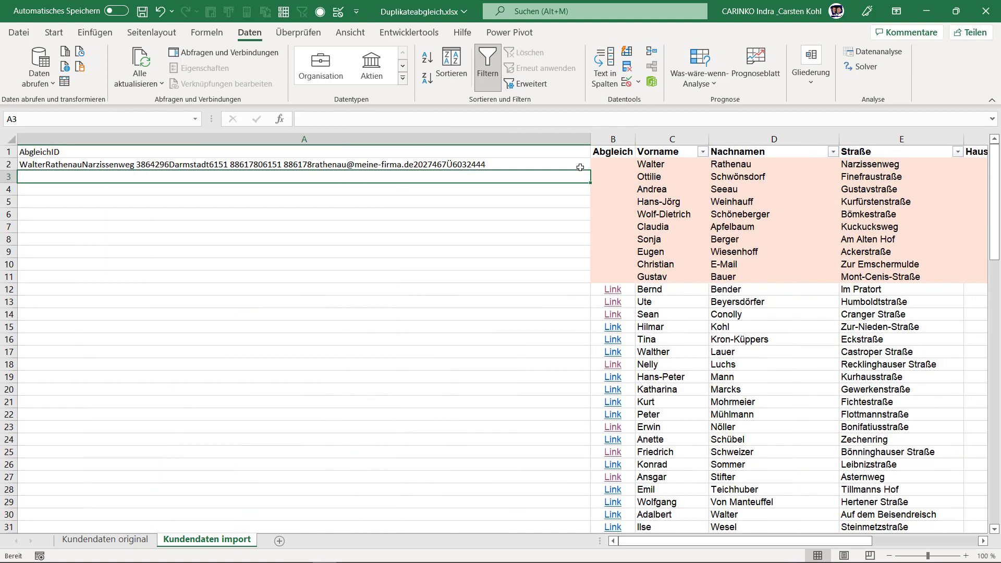
- Copy the A2 key formula down to row 101, then narrow column A back
left_click(440, 162)
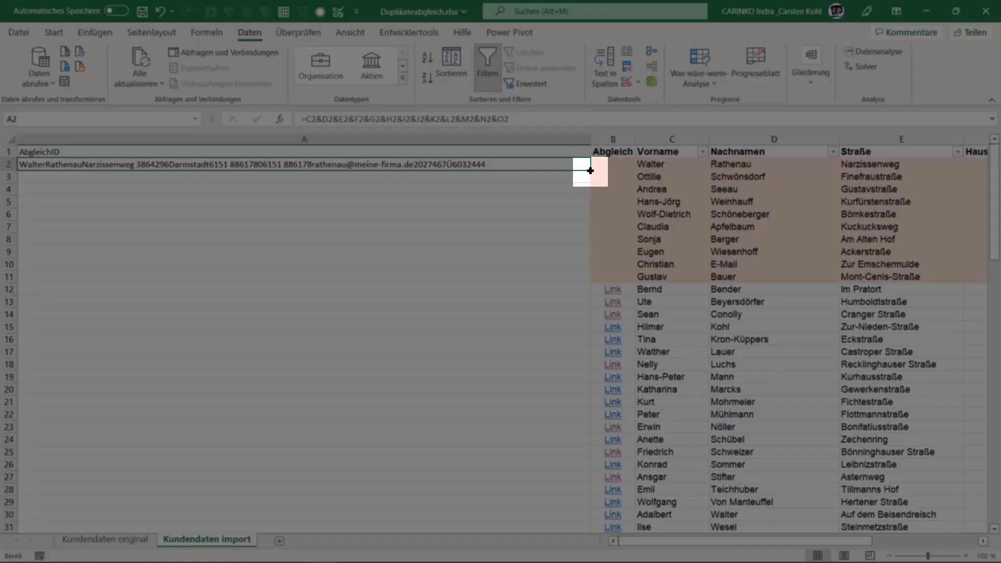
double_click(589, 170)
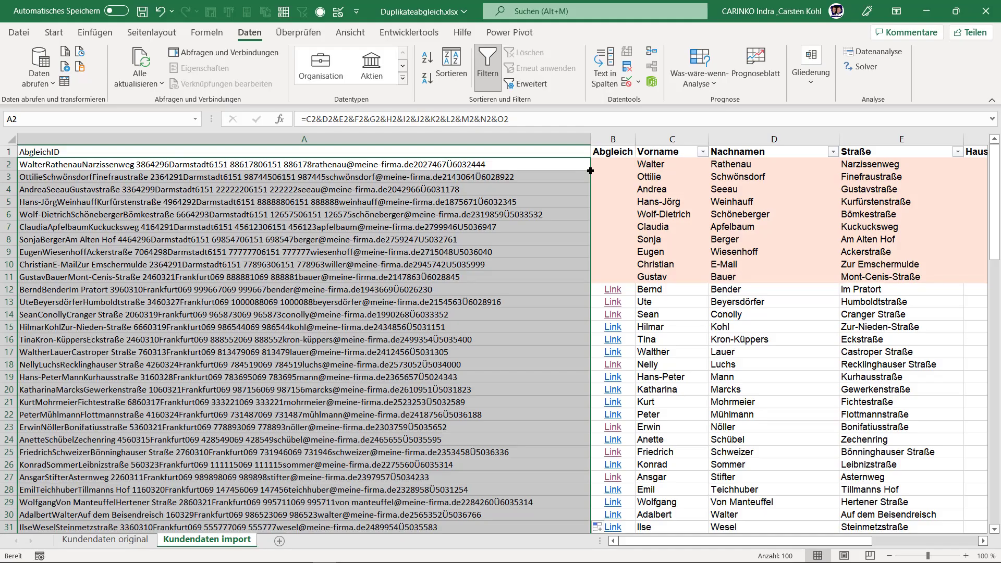
scroll(573, 219, "down", 3)
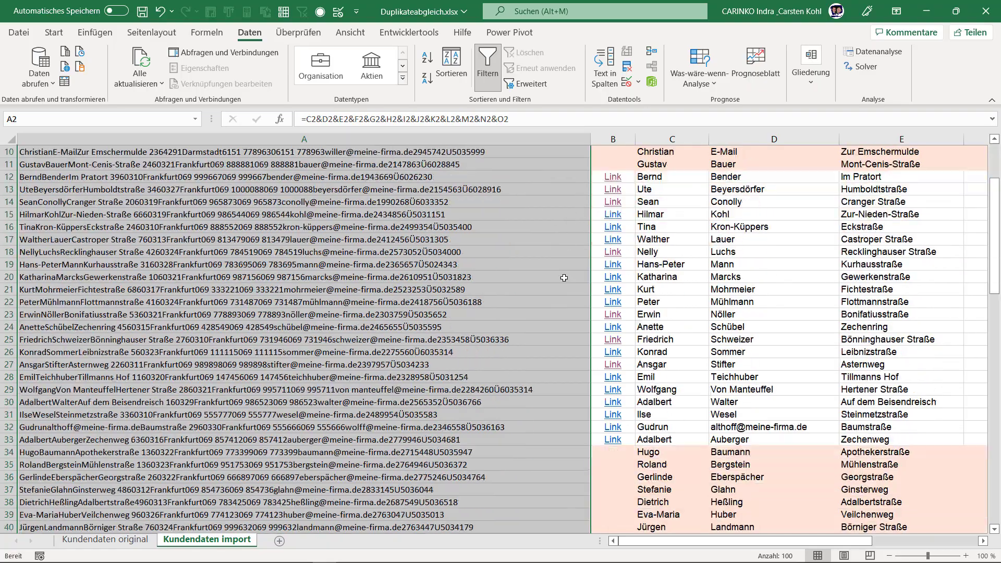
scroll(562, 283, "down", 11)
scroll(562, 283, "down", 10)
scroll(562, 283, "down", 8)
scroll(560, 284, "up", 2)
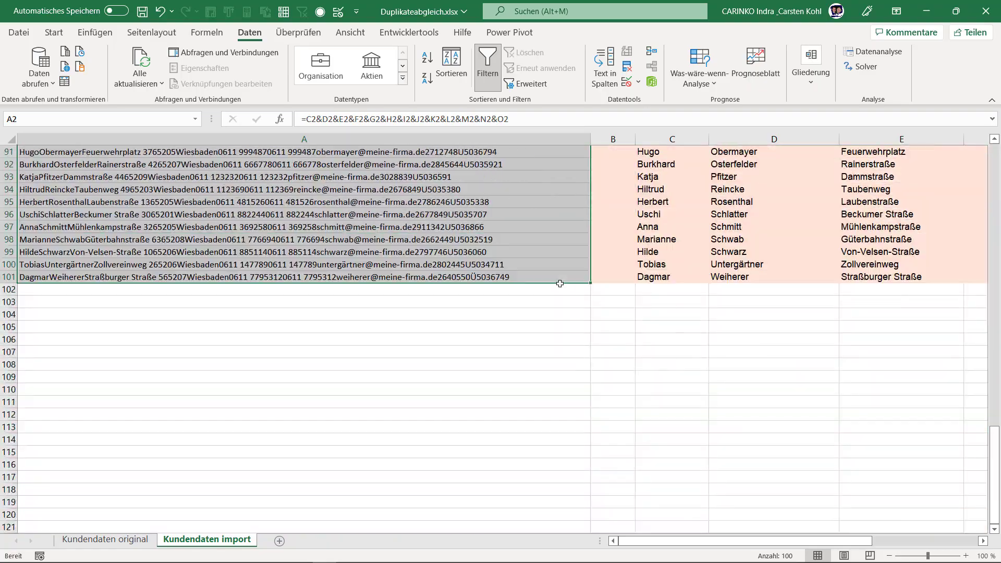
scroll(559, 283, "up", 14)
scroll(560, 284, "up", 13)
scroll(559, 283, "up", 2)
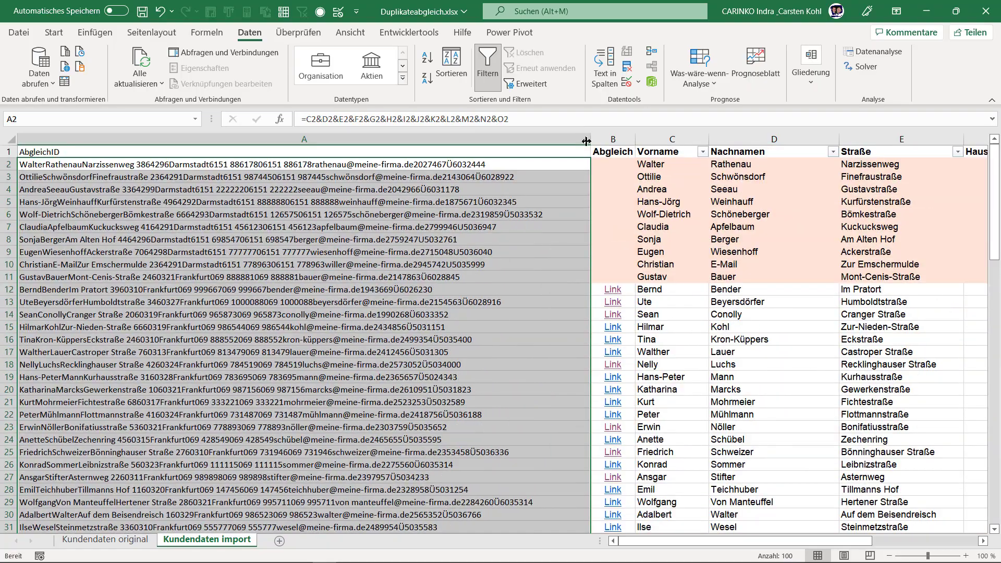
left_click_drag(589, 138, 87, 153)
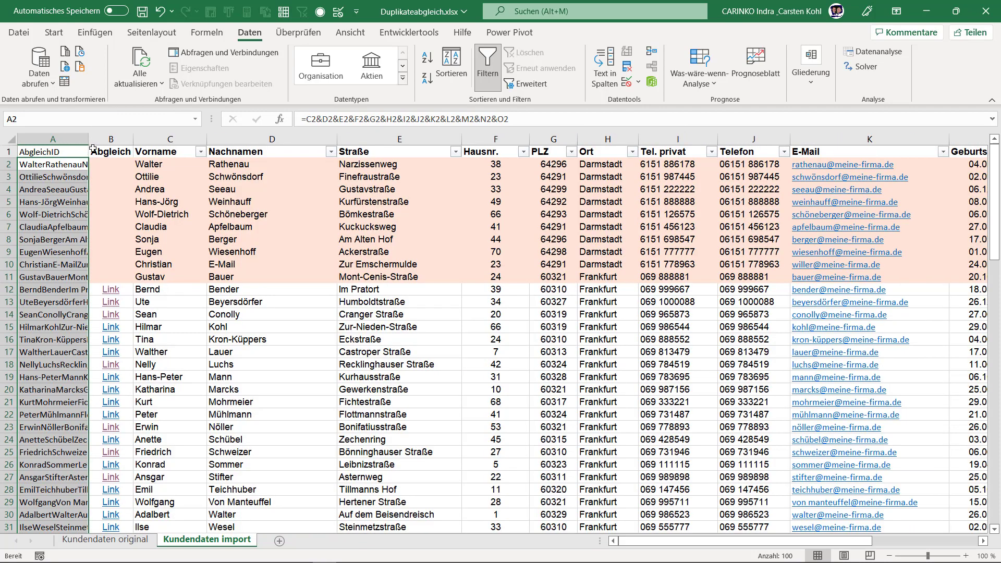
- Group column A via Daten > Gliederung > Gruppieren and collapse the outline to hide it
left_click(78, 138)
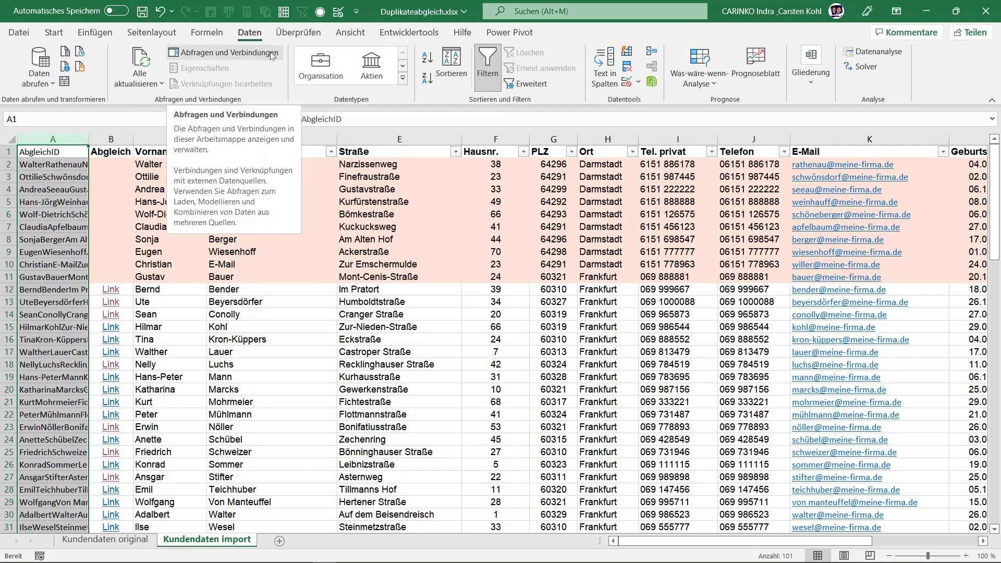
left_click(815, 84)
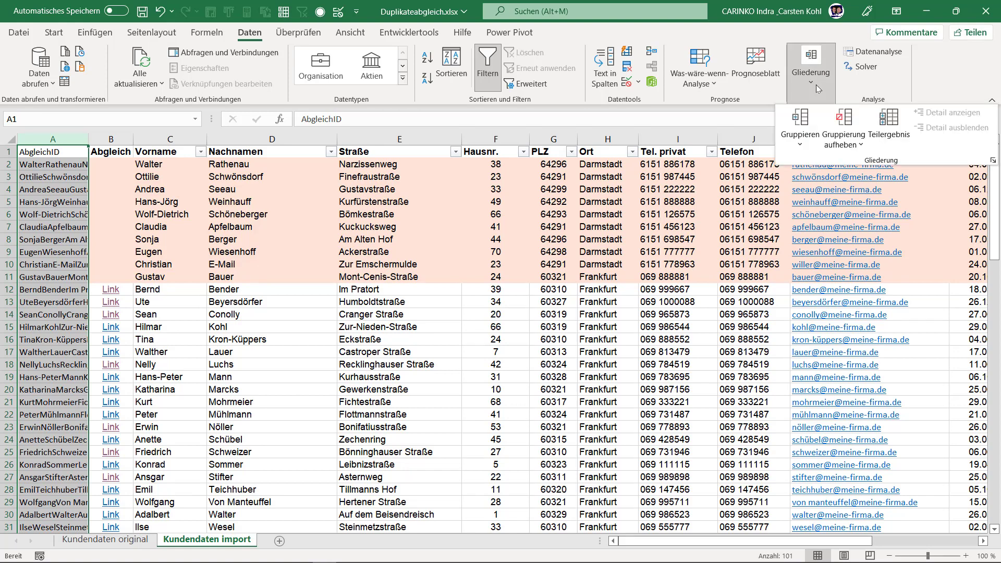
left_click(800, 119)
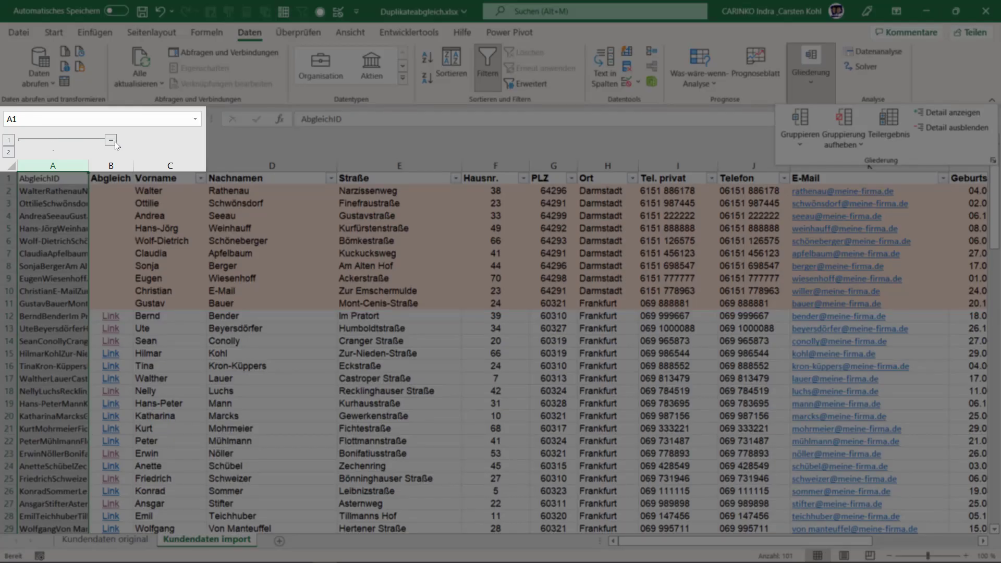
left_click(111, 140)
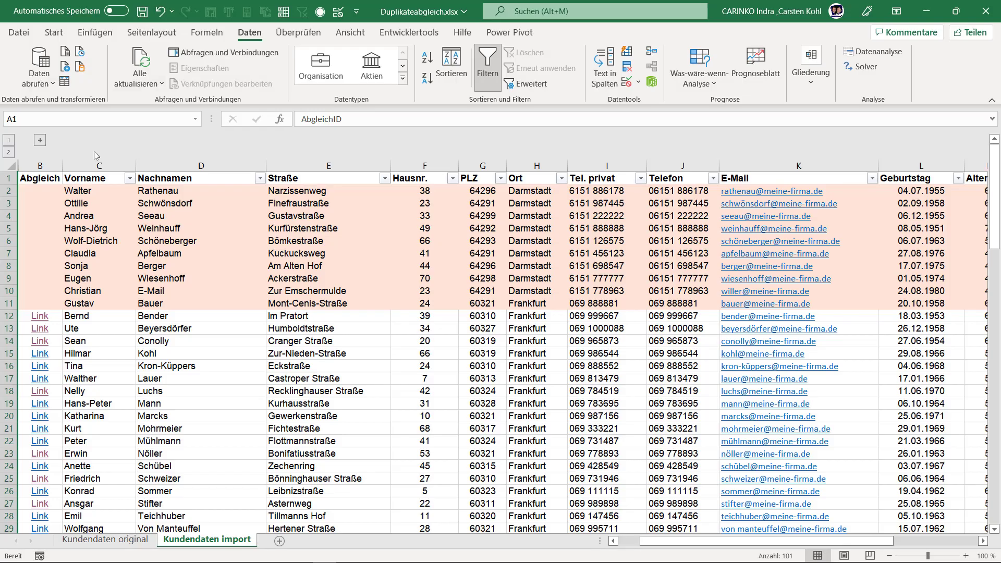
left_click(40, 141)
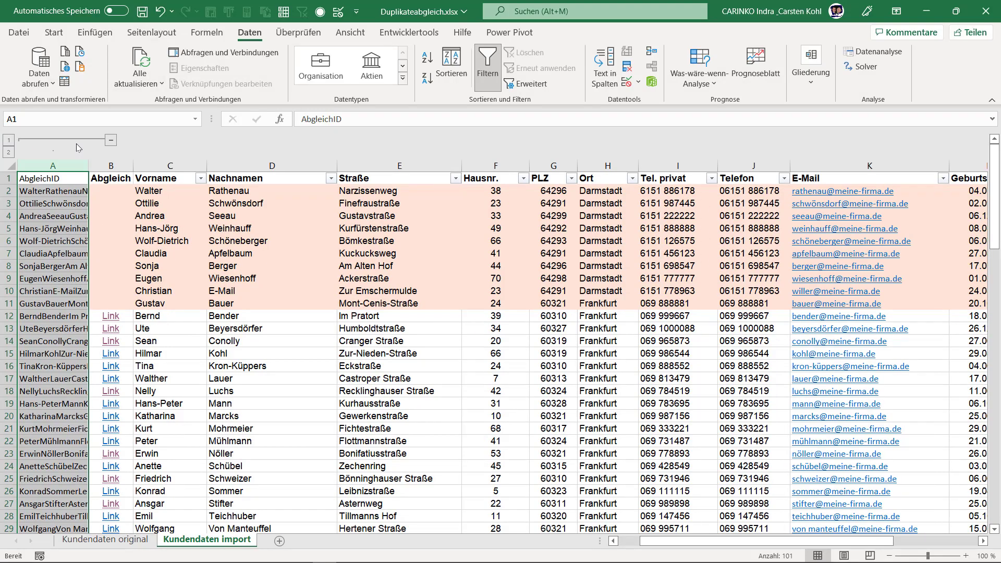
left_click(111, 140)
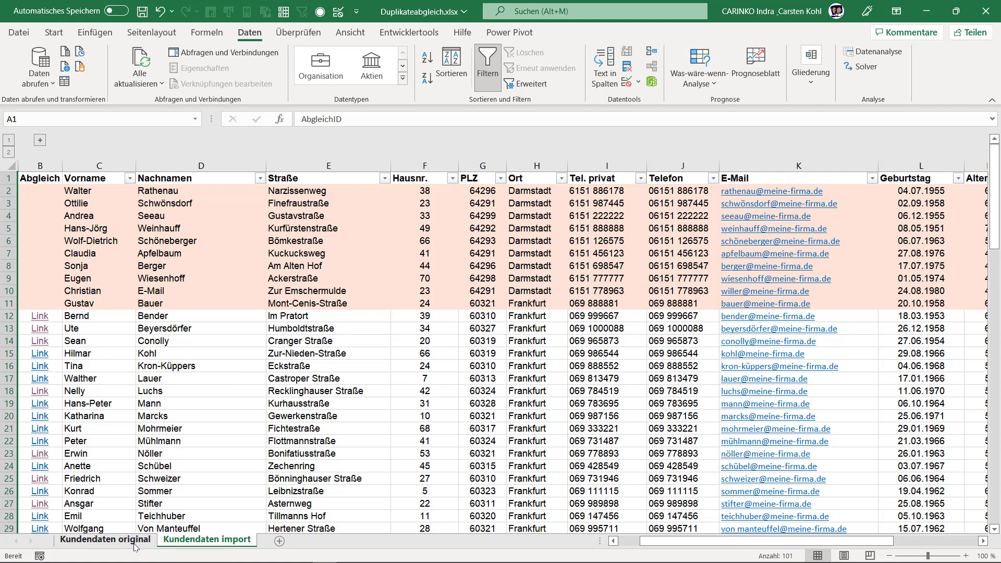
left_click(134, 540)
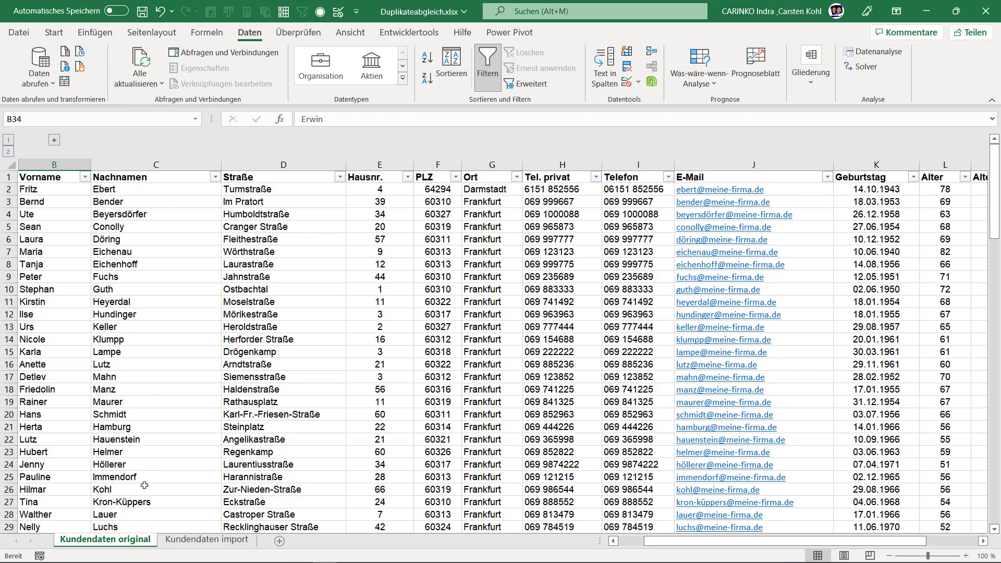
left_click(182, 539)
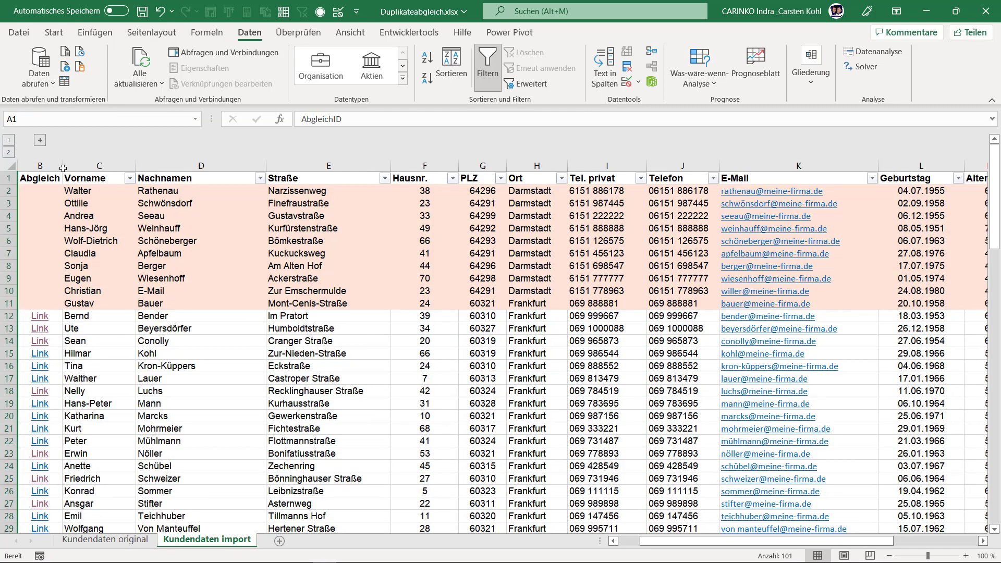
left_click(46, 141)
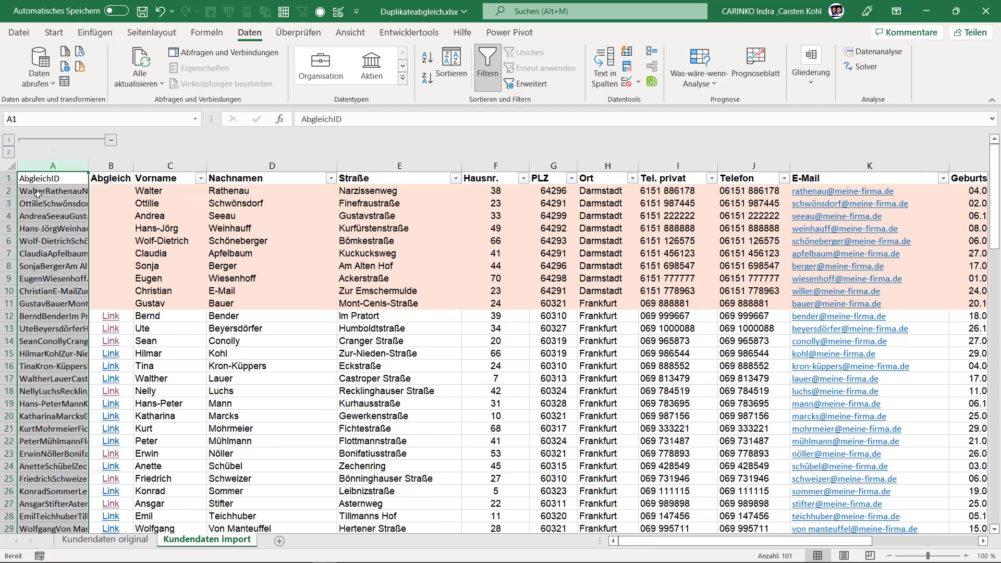
key("Down")
left_click_drag(537, 119, 292, 121)
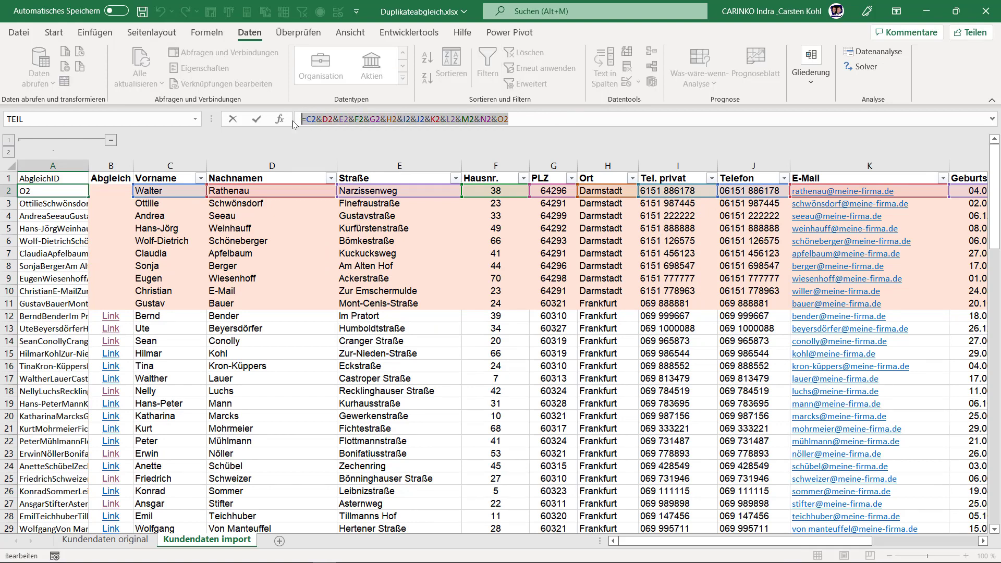
key("ctrl+c")
key("Escape")
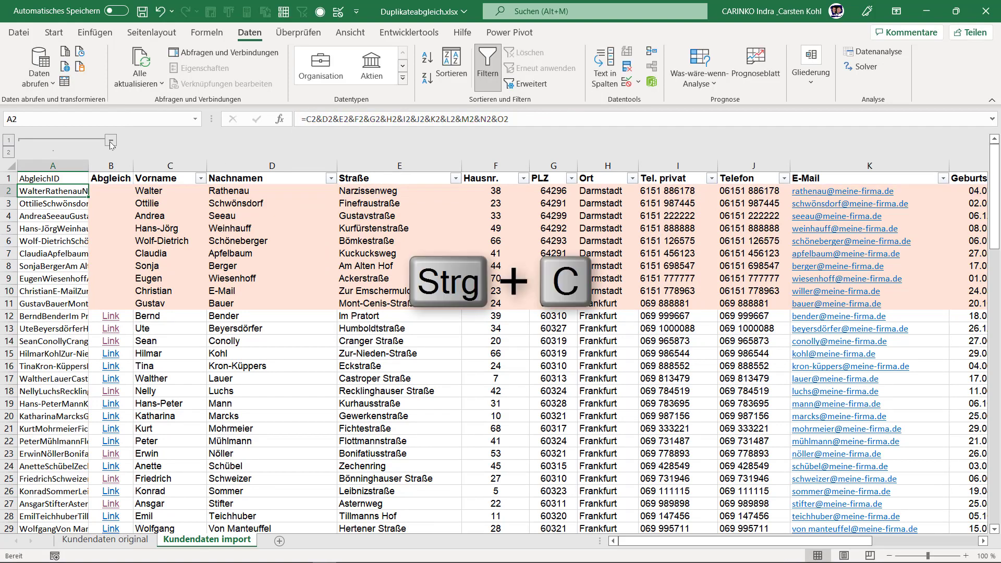
left_click(110, 142)
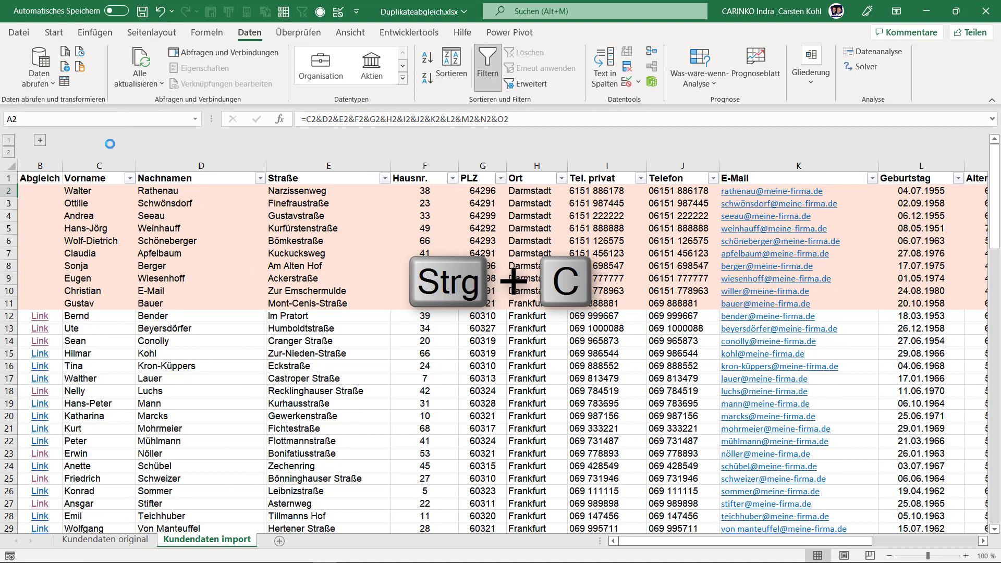
- On Kundendaten original, insert a column B before Vorname with its right neighbour's format
left_click(104, 544)
left_click(77, 166)
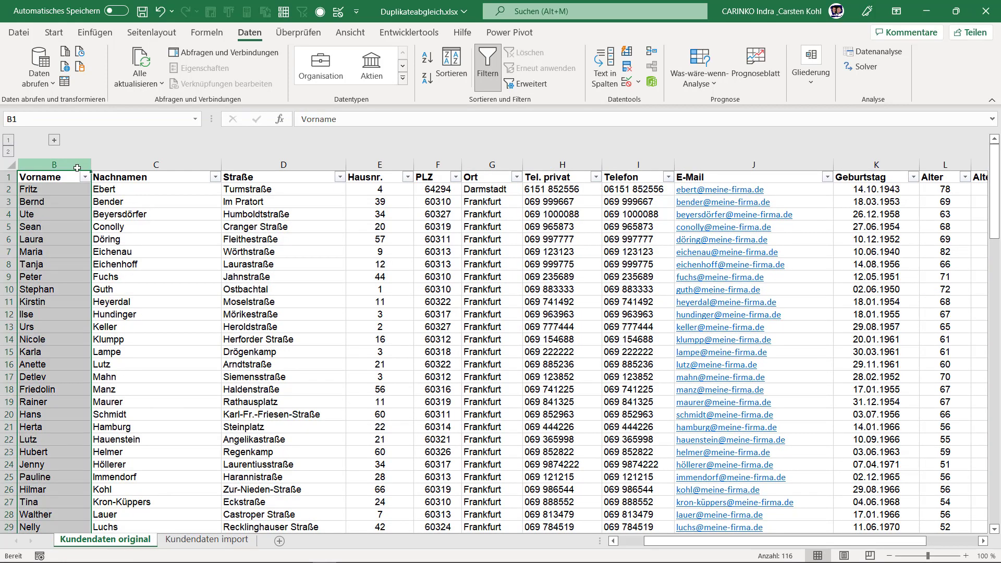
key("ctrl+plus")
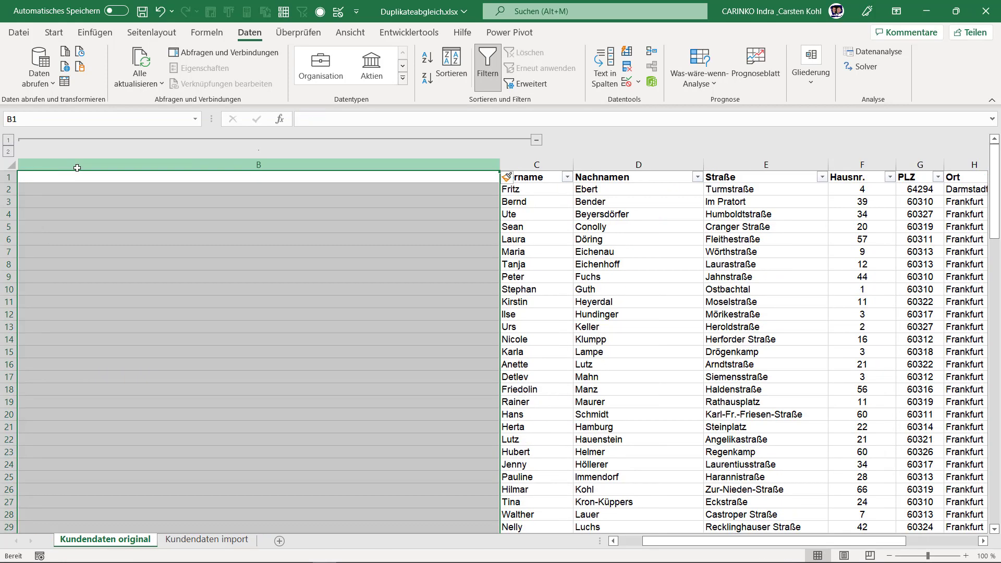
left_click(509, 179)
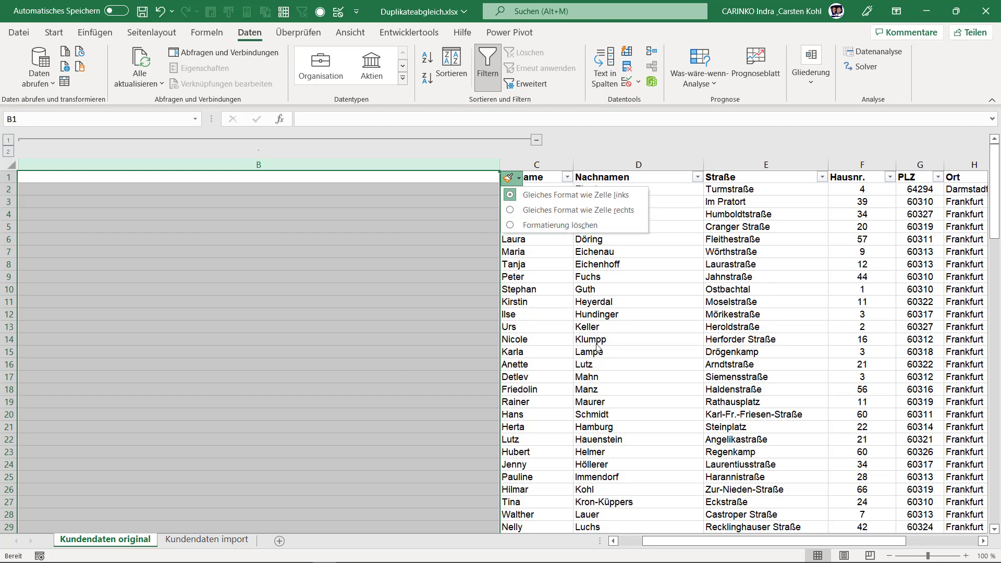
left_click(587, 210)
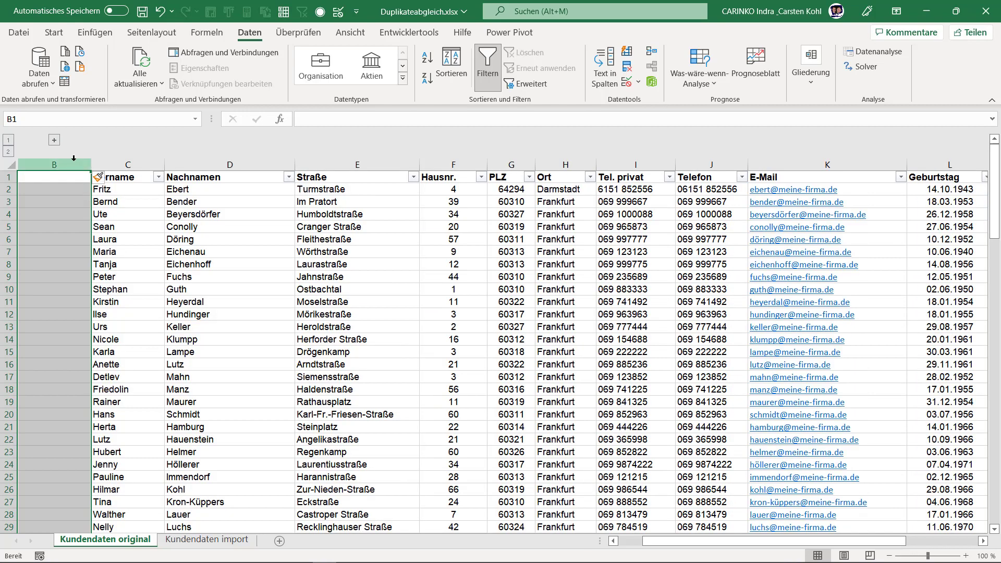
left_click(60, 178)
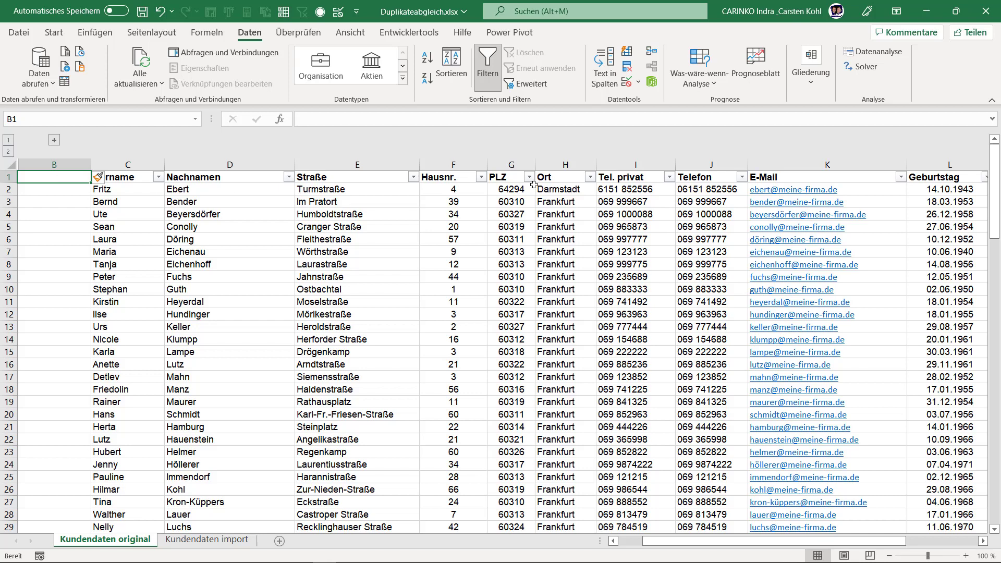
- Head column B 'Abgleich' and begin =VERGLEICH( in B2 using the pasted C2&…&O2 key
type("Abg")
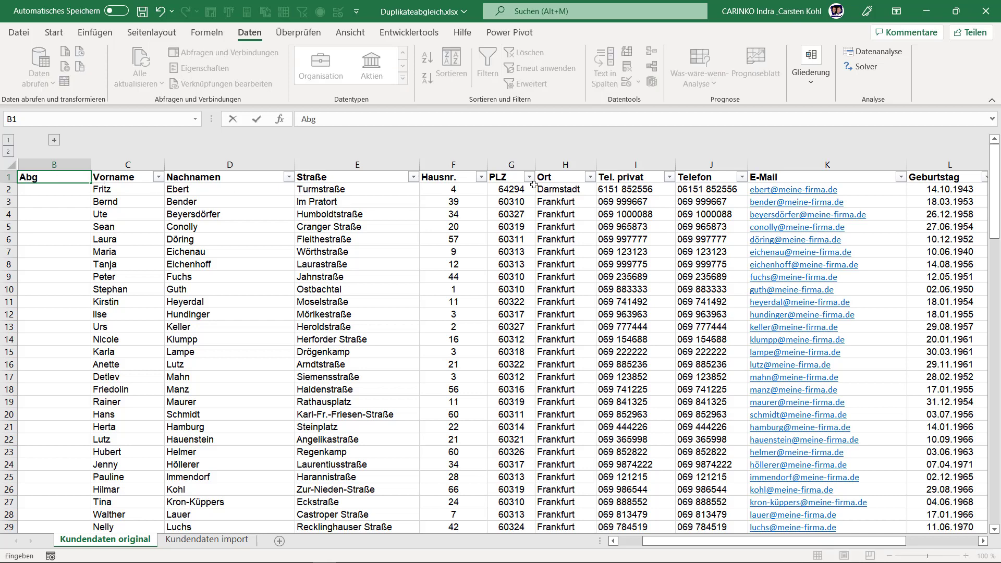
type("leich")
key("Return")
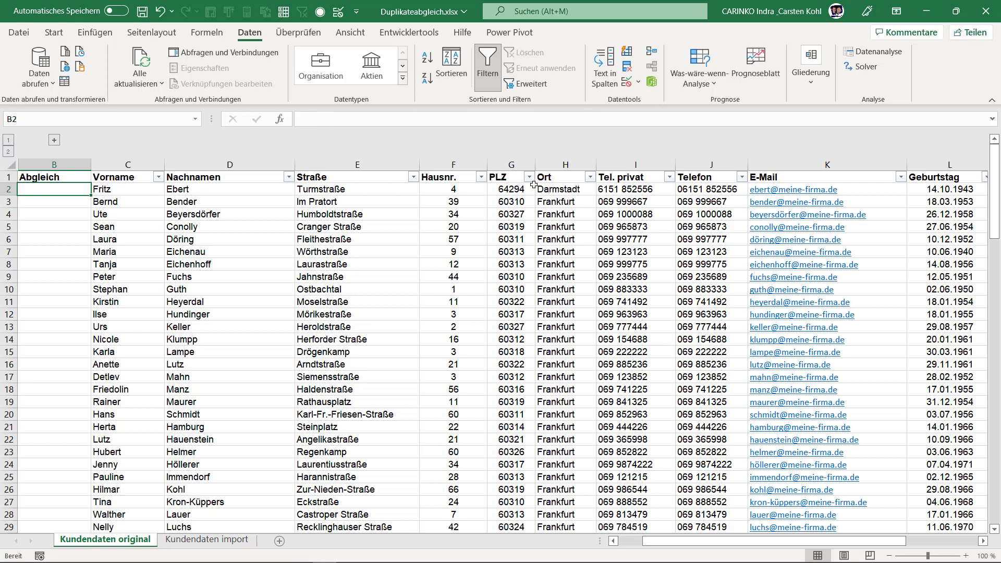
type("=Ve")
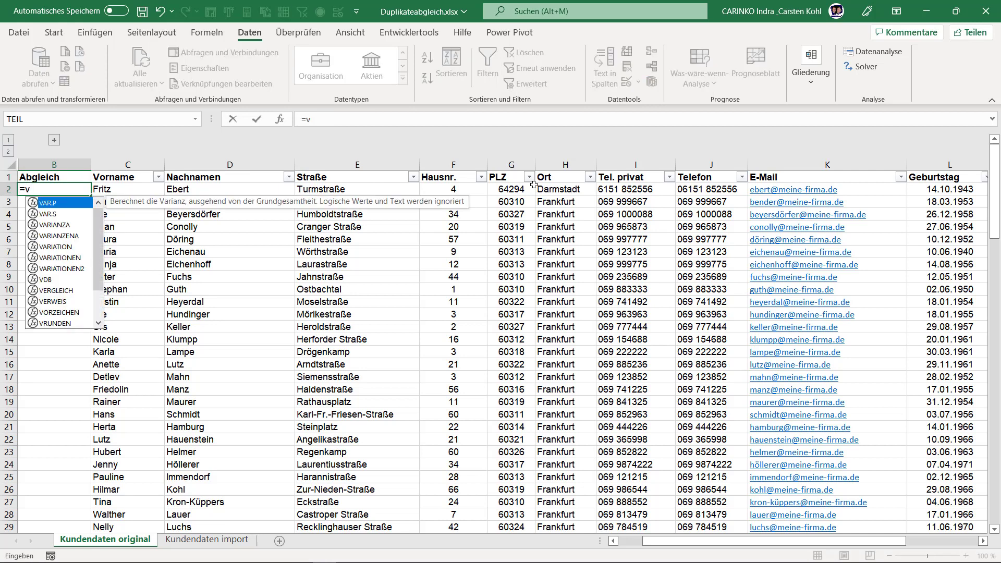
type("rgl")
key("Tab")
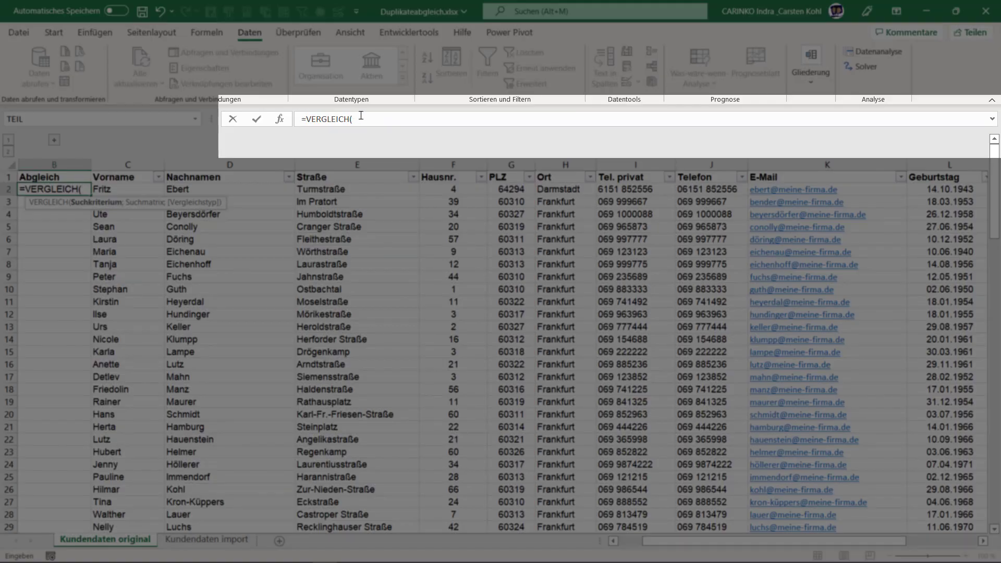
left_click(361, 115)
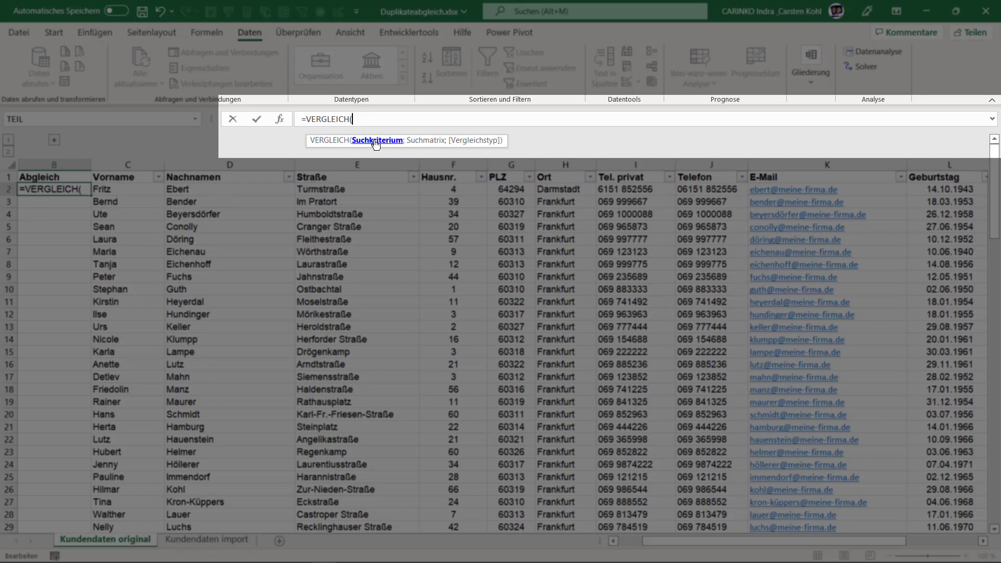
key("ctrl+v")
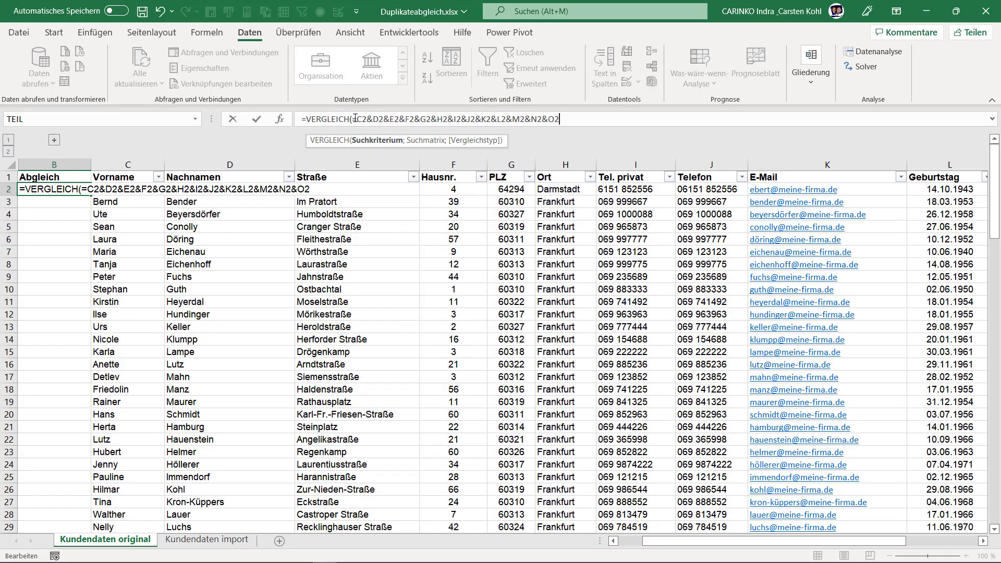
- Remove the stray '=' from the lookup key, add ';' and point the range at Kundendaten import
key("Delete")
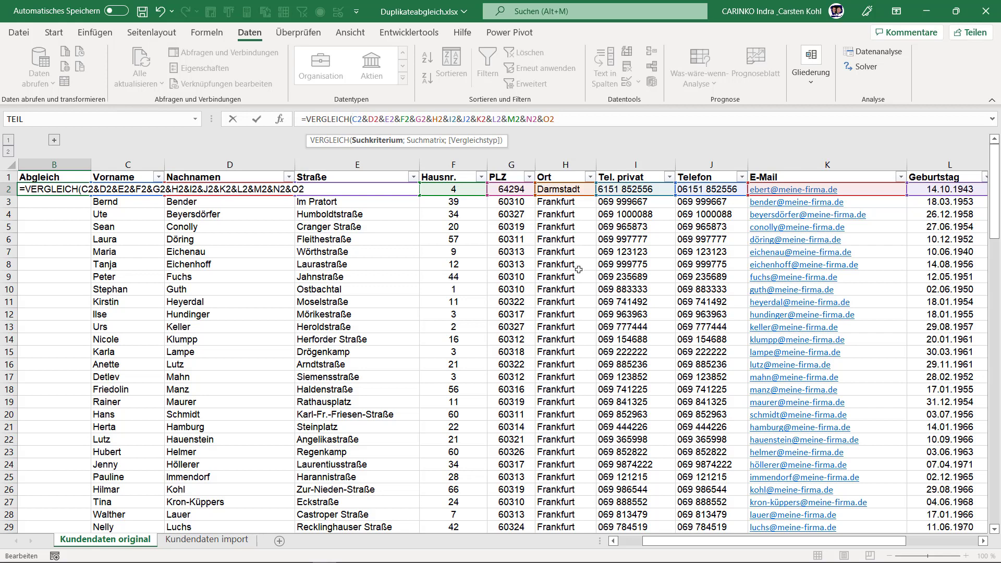
mouse_move(681, 541)
left_mouse_down()
mouse_move(695, 549)
mouse_move(677, 548)
mouse_move(796, 555)
left_mouse_up()
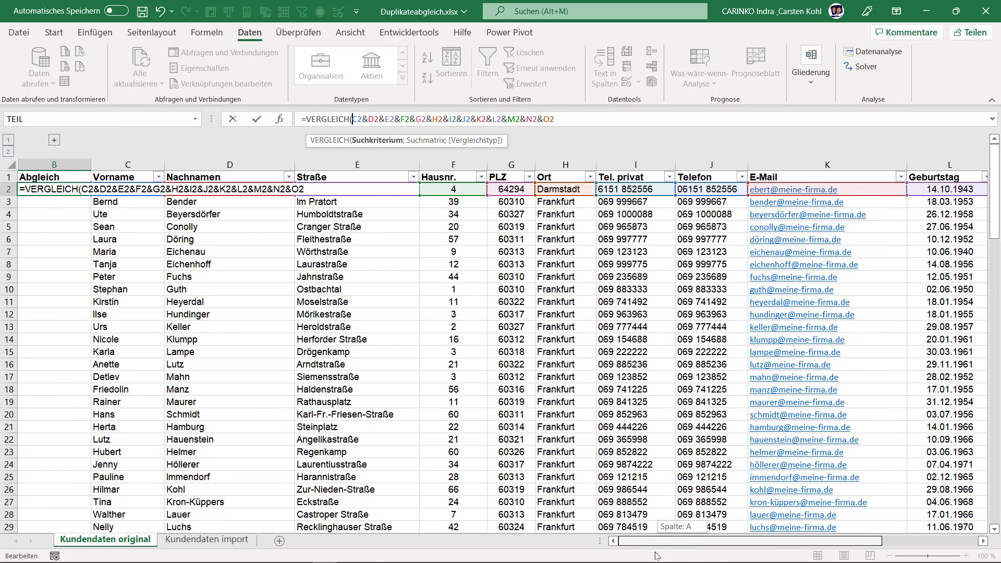
left_click_drag(797, 555, 726, 554)
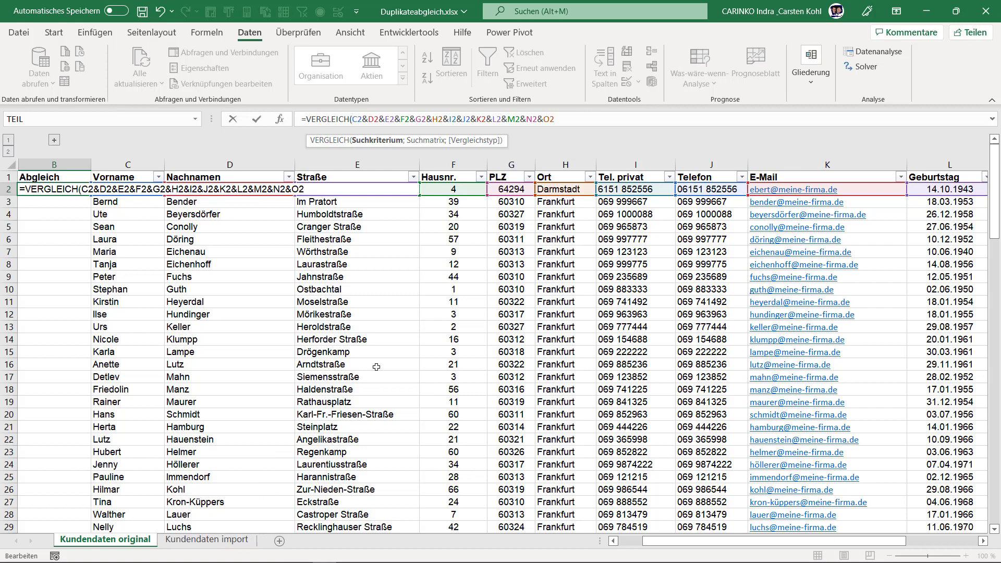
left_click(391, 146)
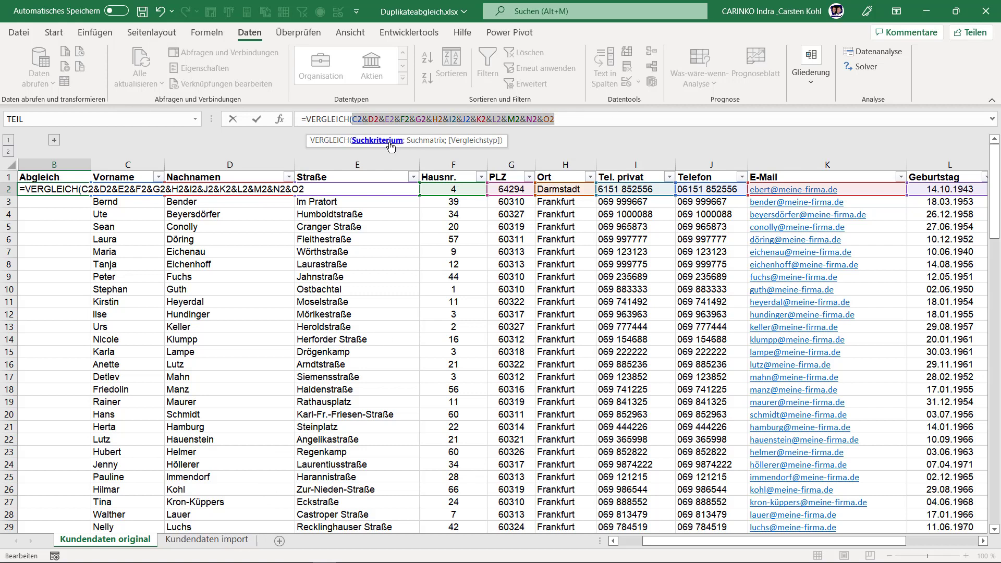
left_click(582, 112)
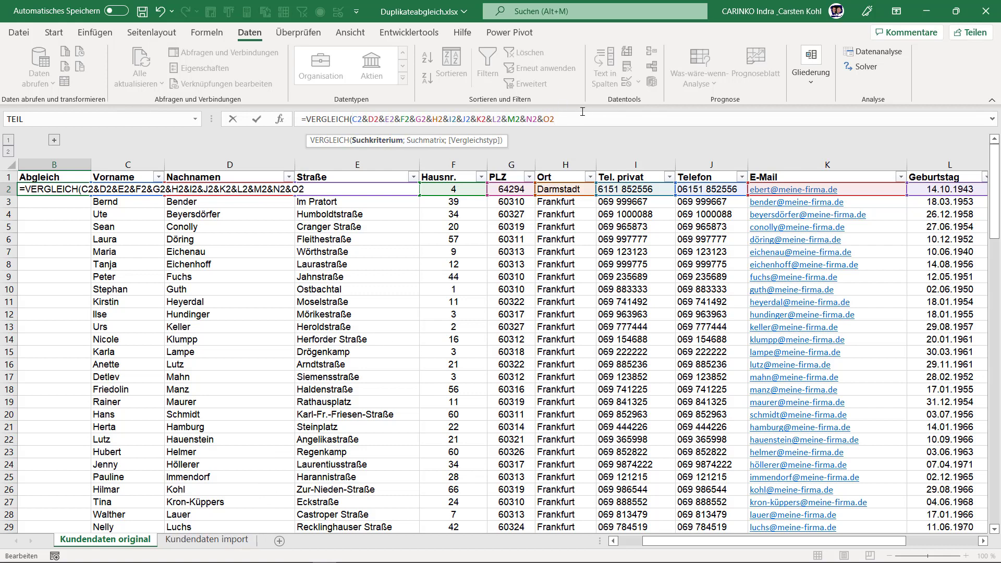
type(";")
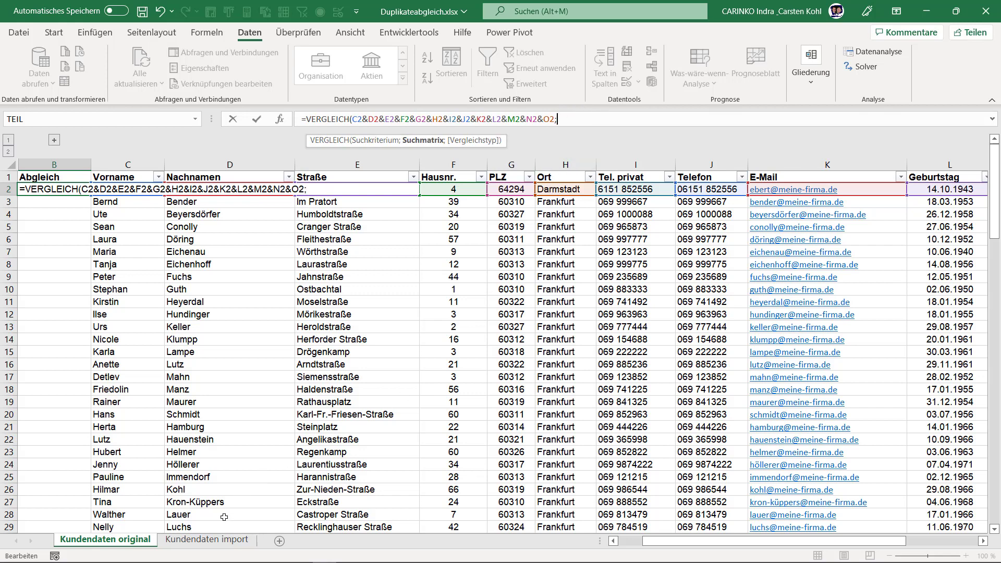
left_click(208, 540)
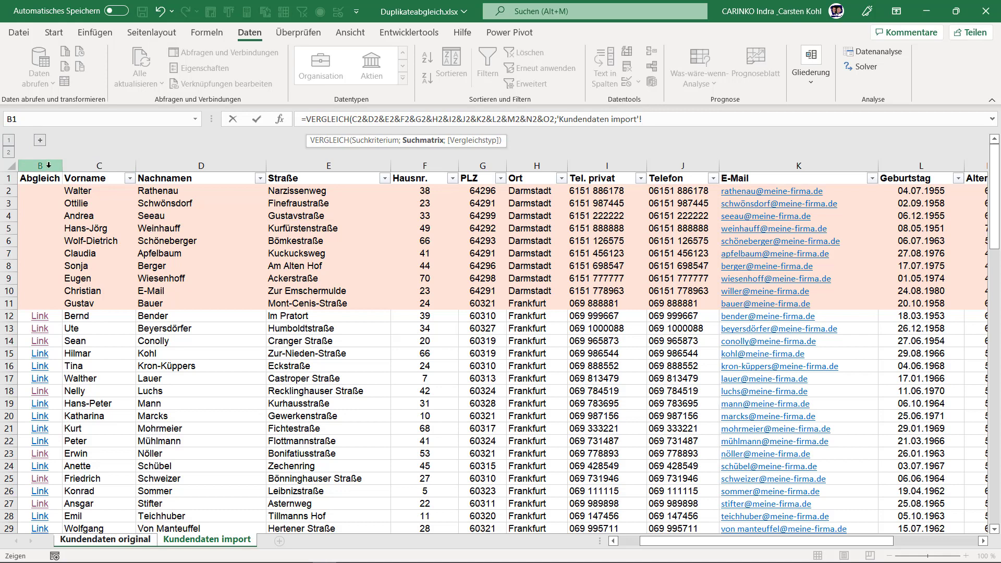
- Set the lookup range to 'Kundendaten import'!A:A with match type 0 and close the parenthesis
left_click(49, 165)
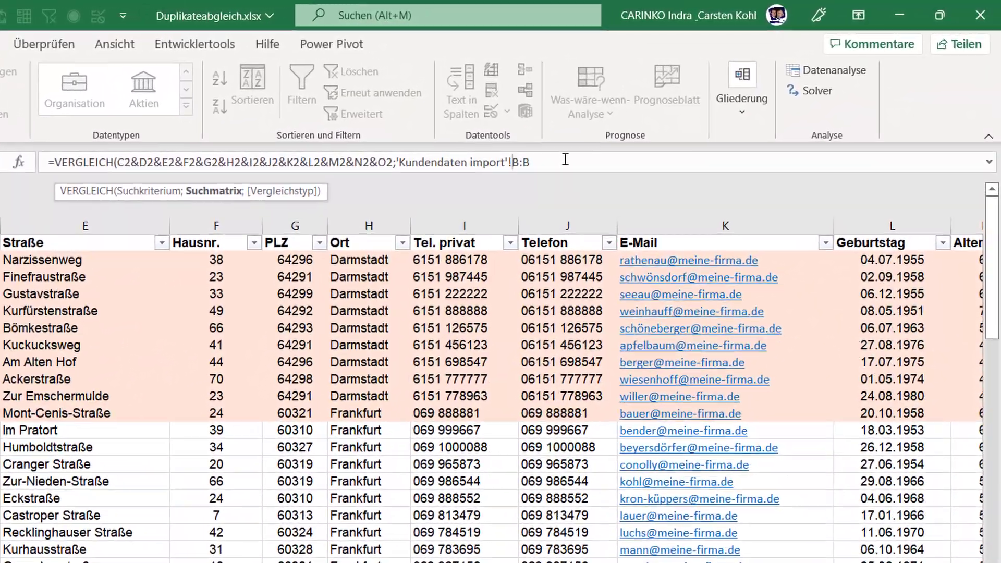
type("A")
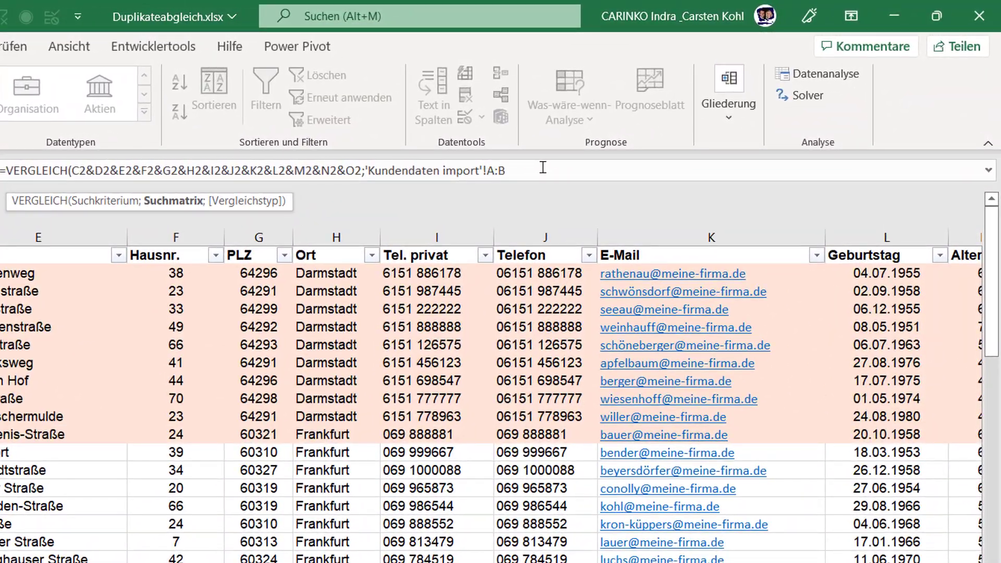
key("BackSpace")
type("A")
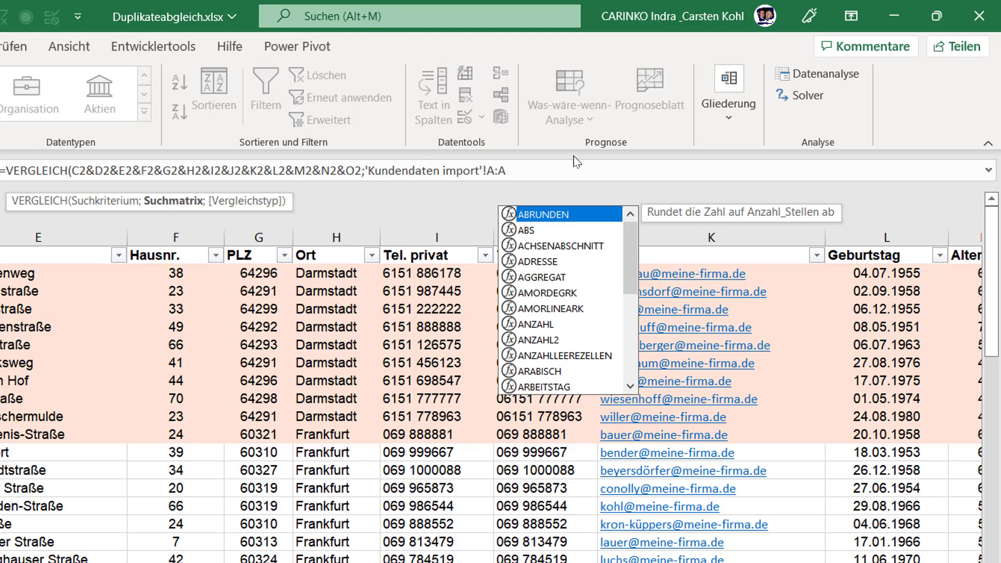
type(";")
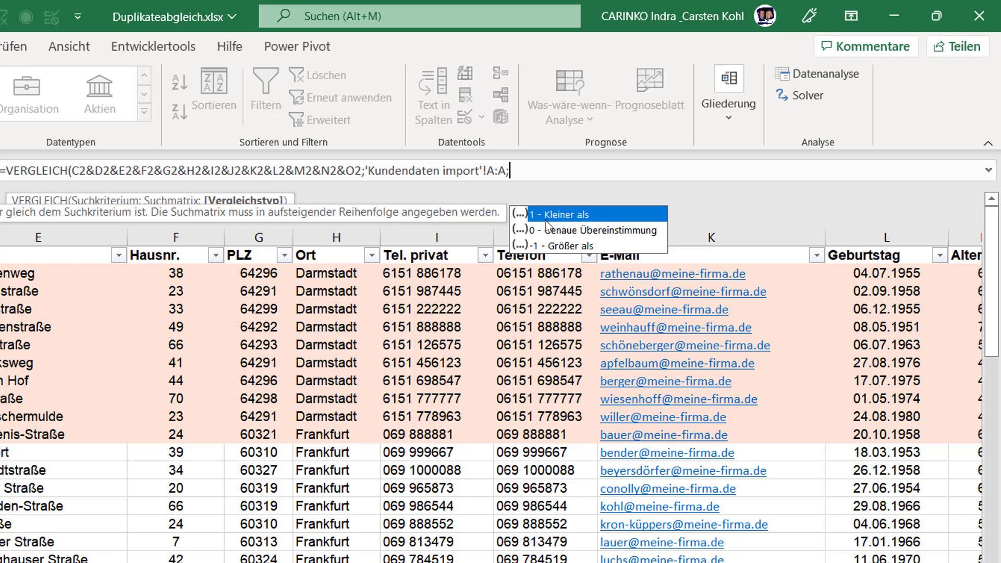
double_click(578, 229)
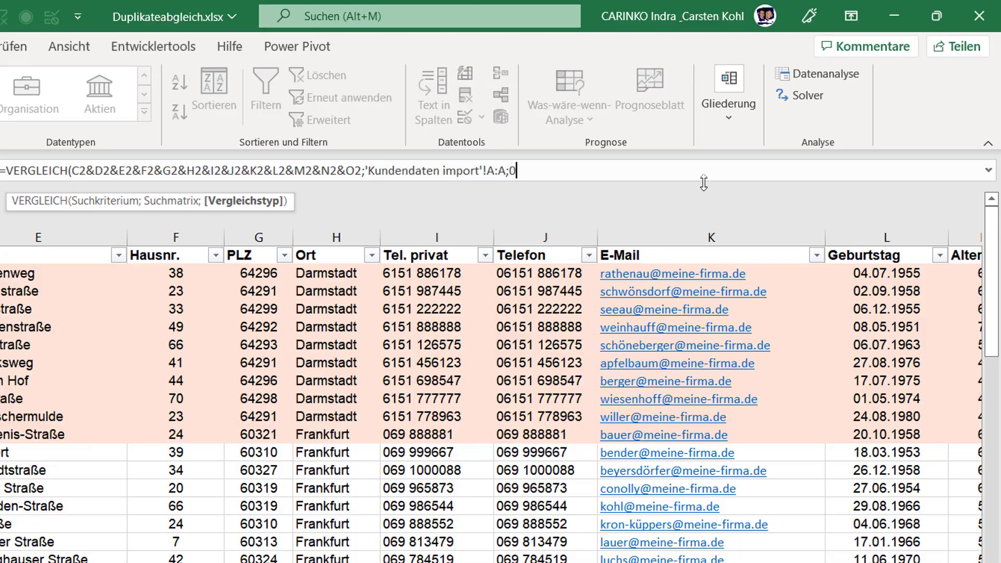
type(")")
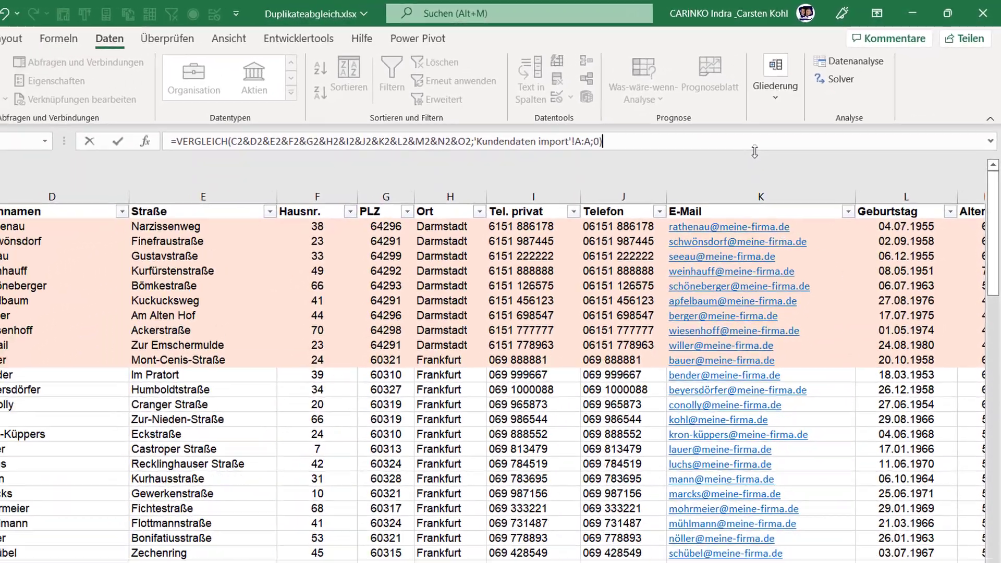
- Enter the VERGLEICH formula in B2 and fill it down the whole Abgleich column
key("Return")
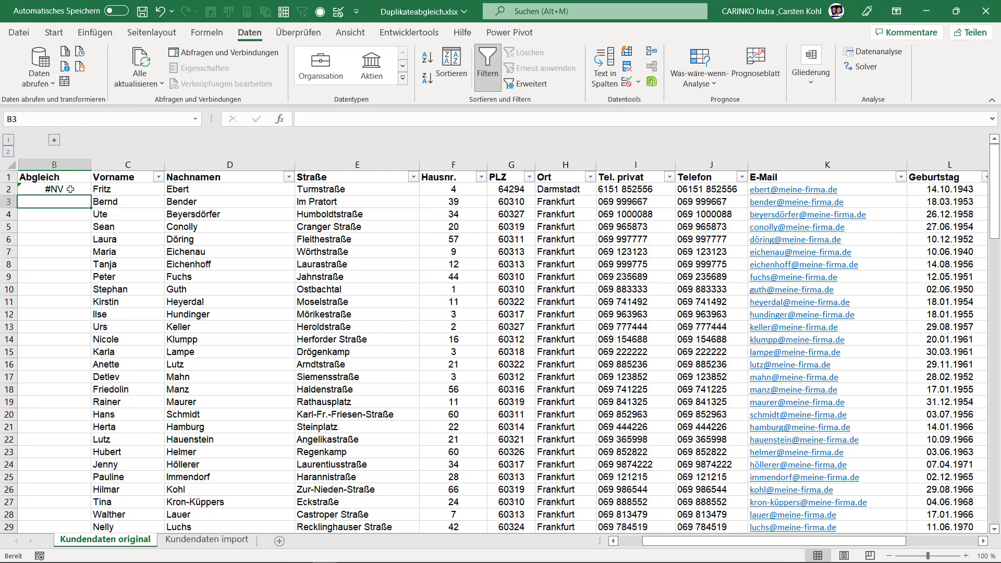
left_click(68, 188)
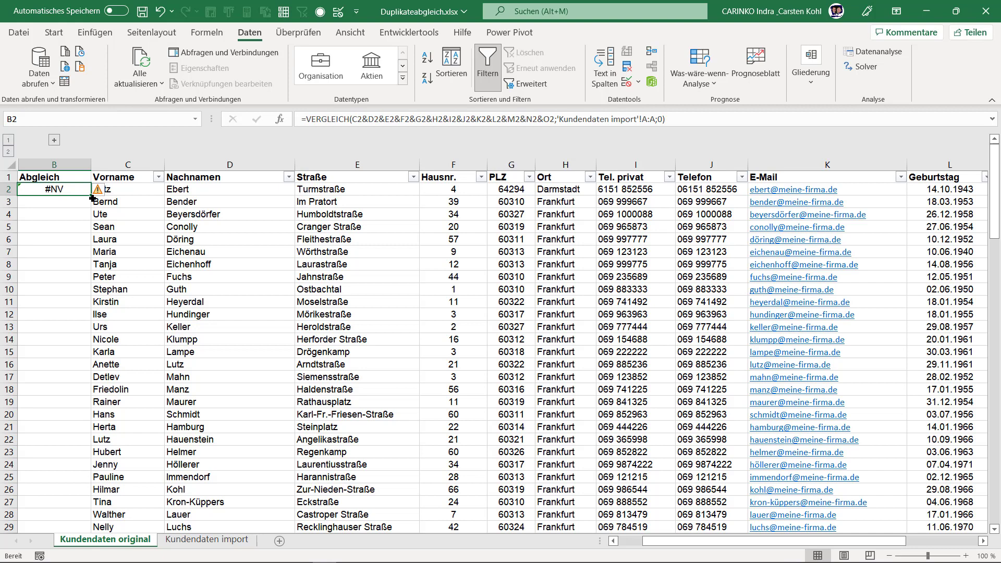
double_click(92, 197)
left_click(70, 205)
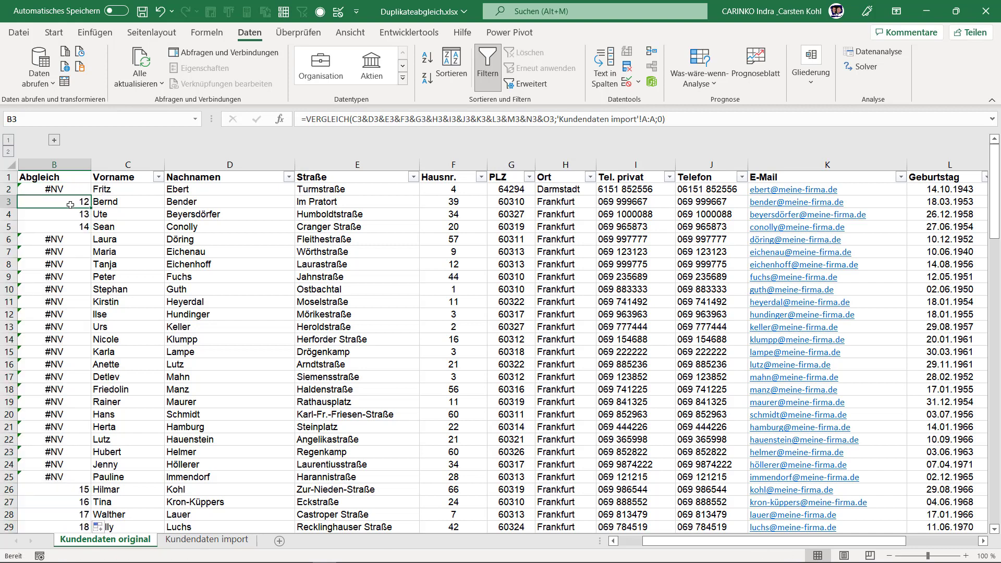
left_click(72, 214)
left_click(75, 228)
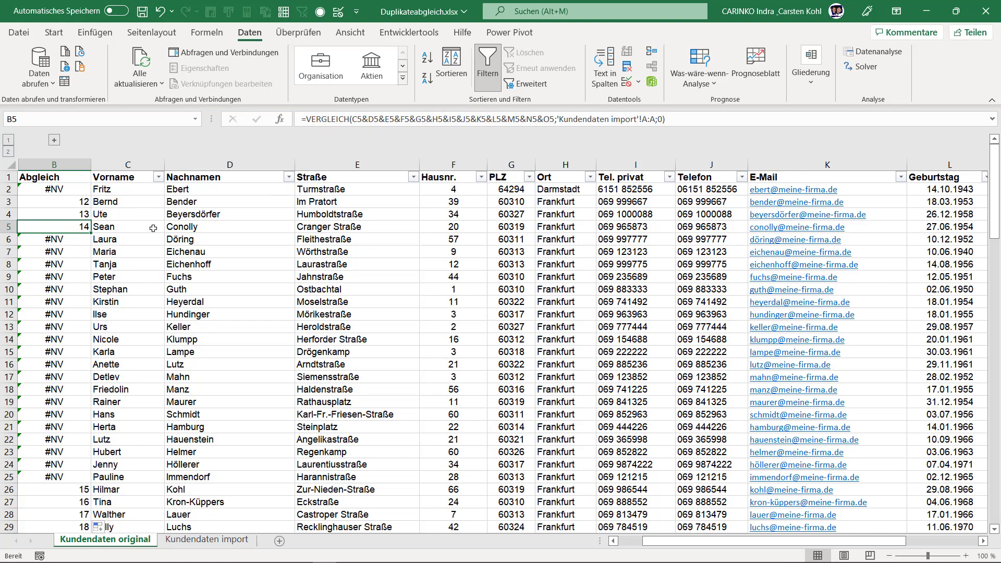
left_click(212, 542)
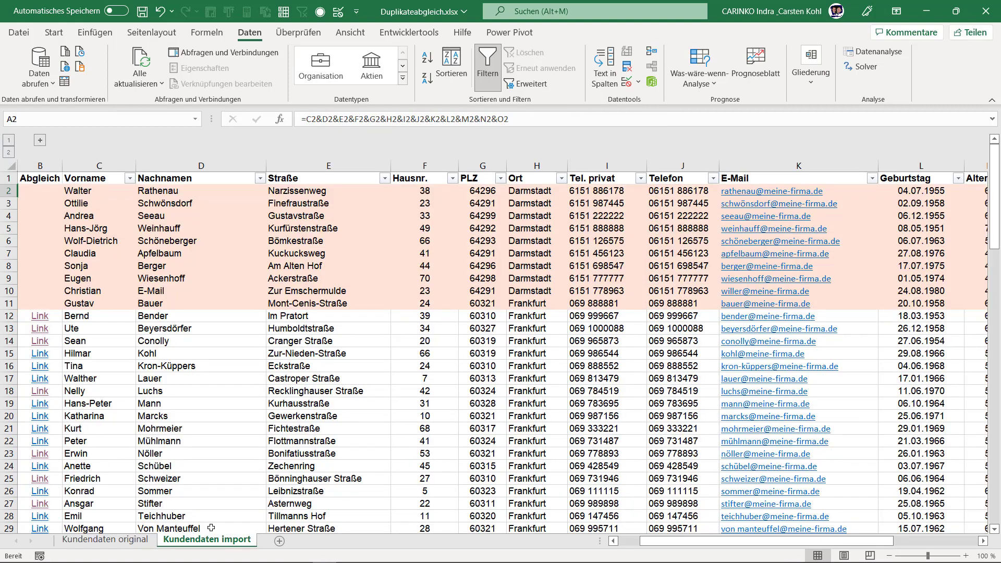
left_click(5, 316)
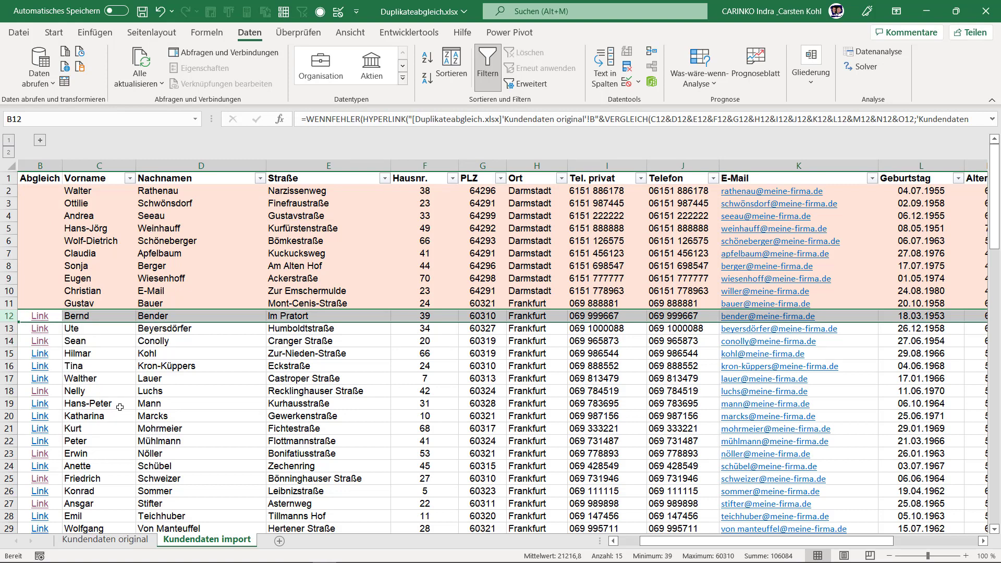
left_click(40, 318)
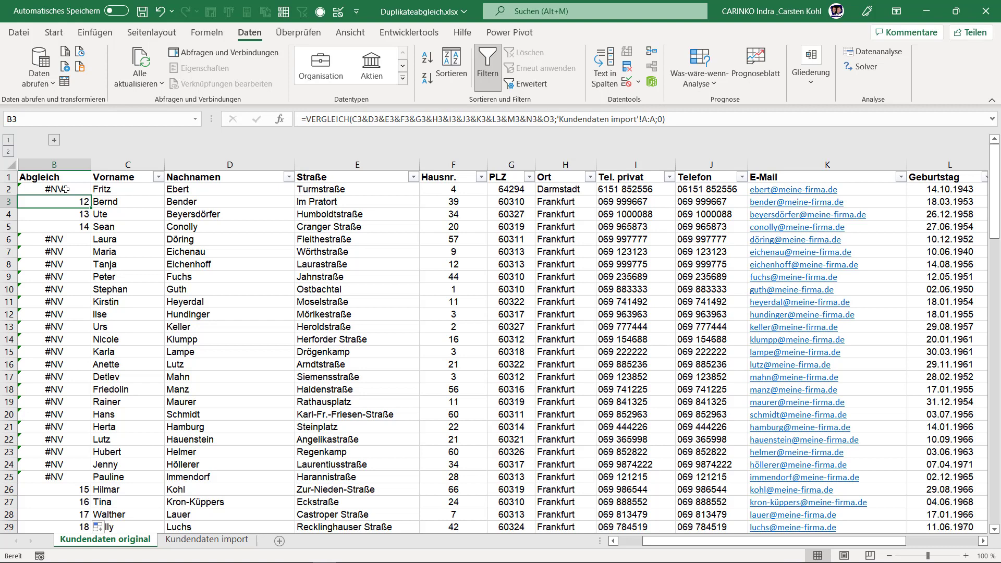
left_click(65, 189)
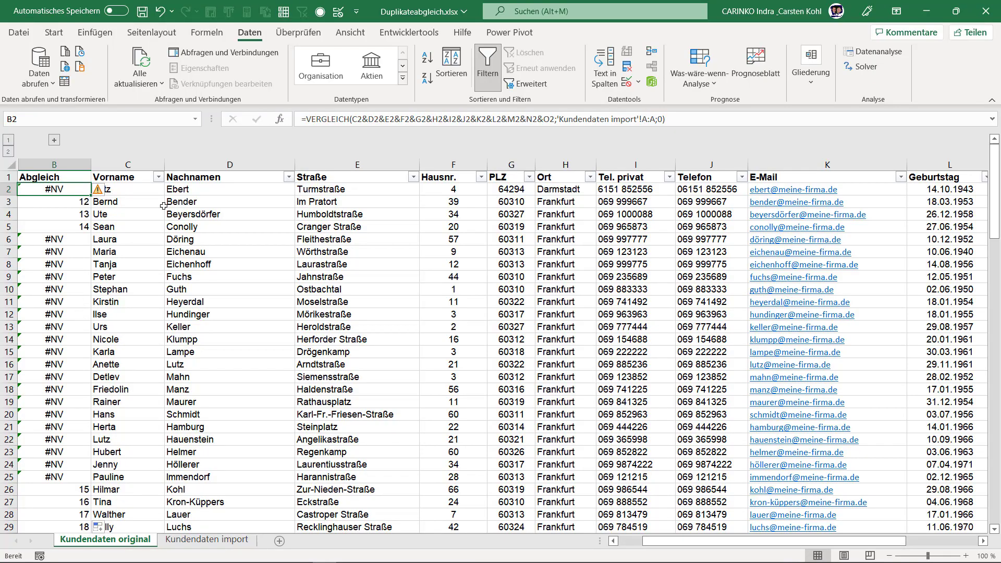
- Wrap B2's lookup in HYPERLINK, starting the address with "[Duplikatabgleich.xlsx]
left_click(309, 119)
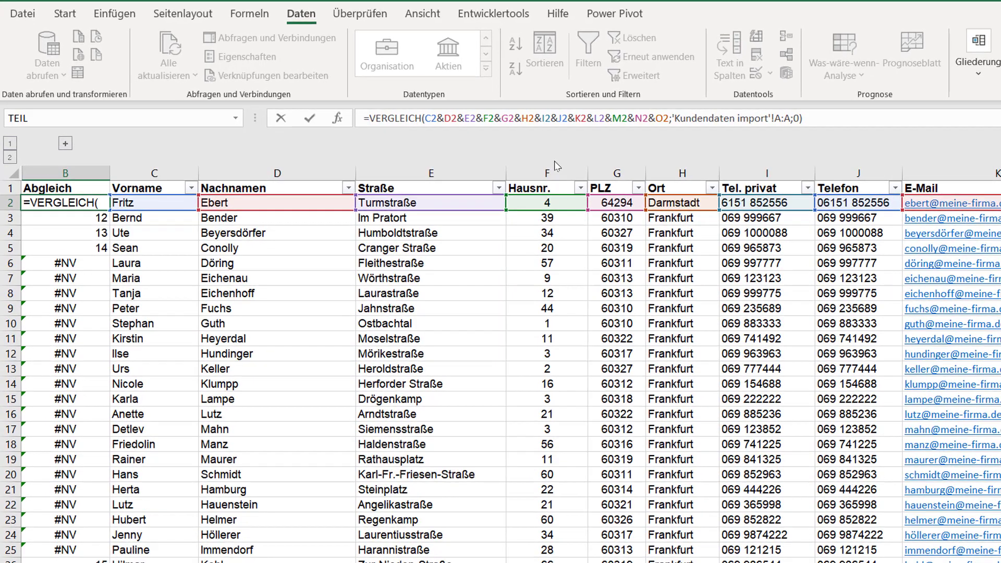
type("h")
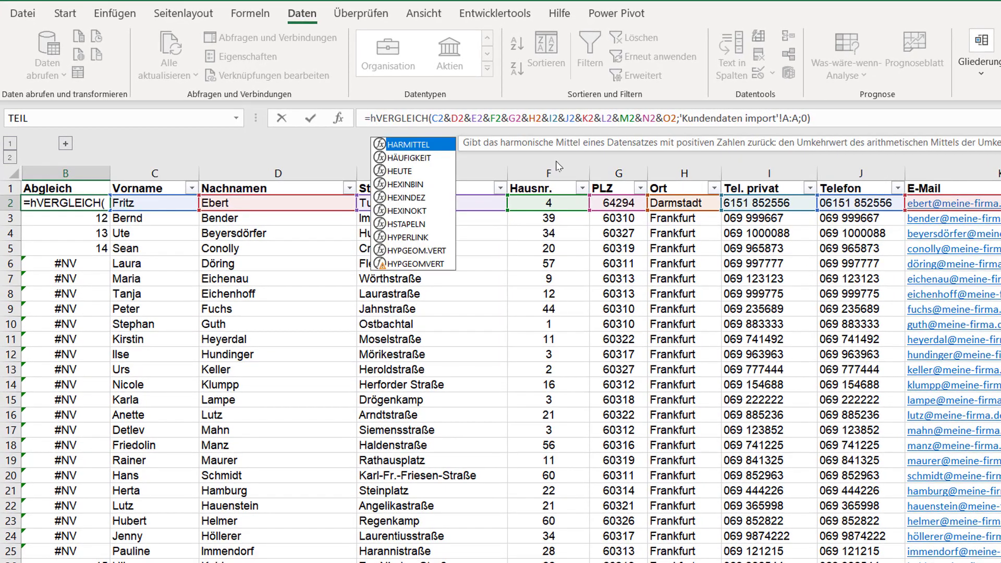
type("yp")
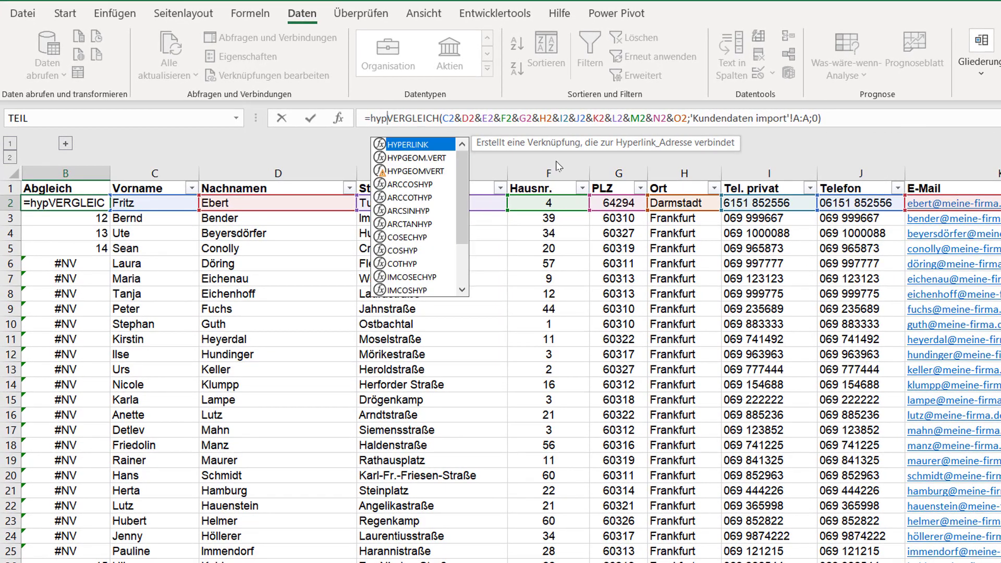
key("Tab")
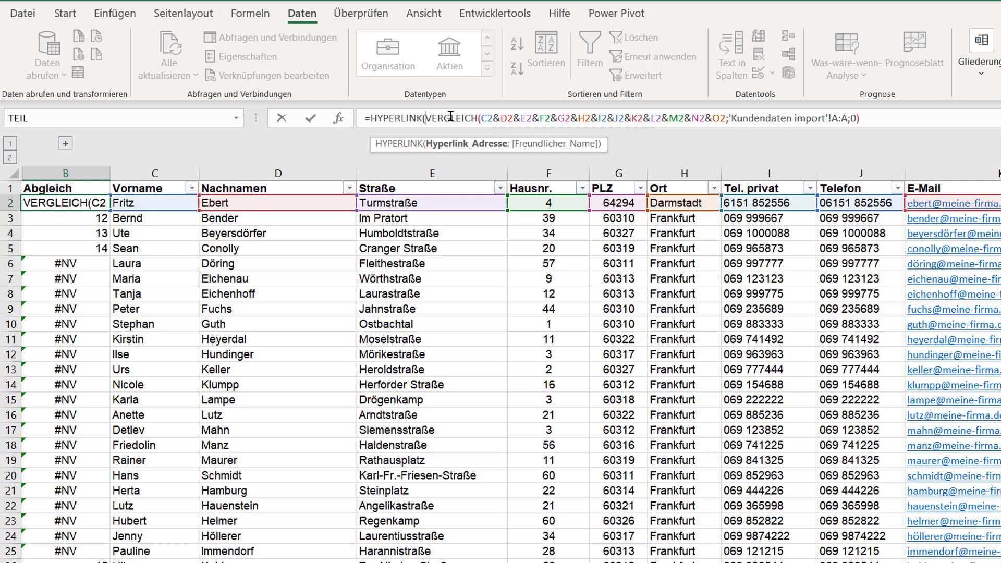
type("\"")
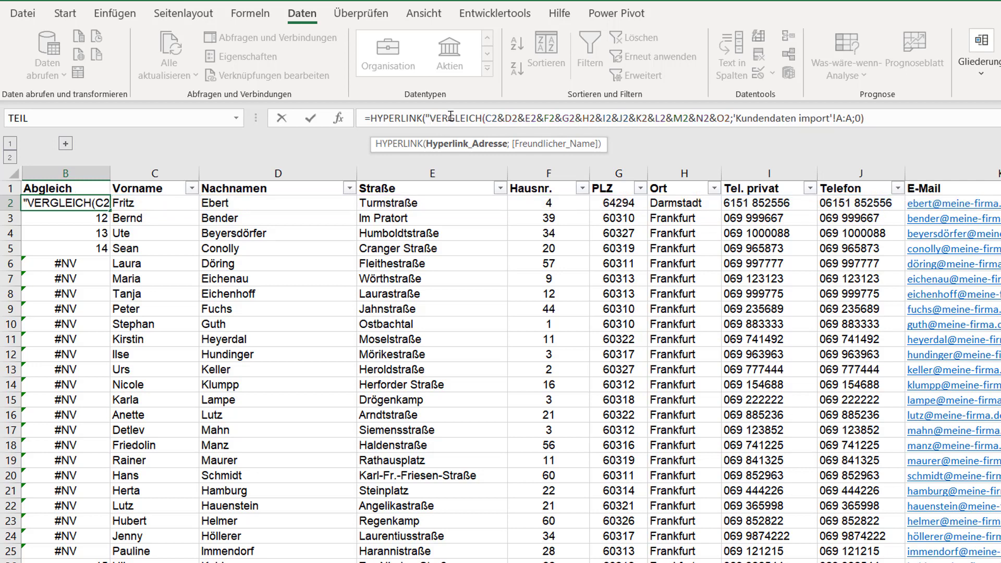
type("[")
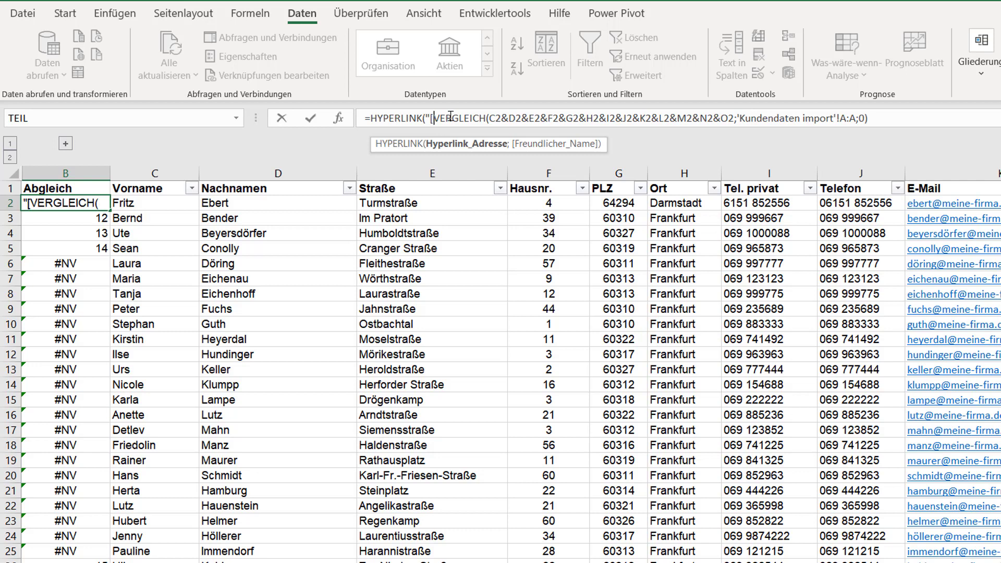
type("Duplikat")
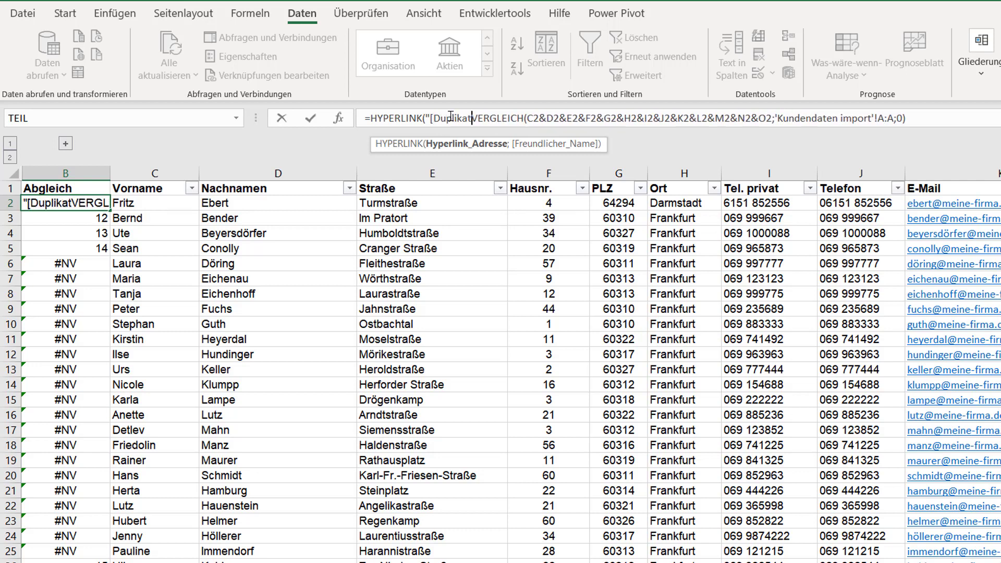
type("abgleich.xl")
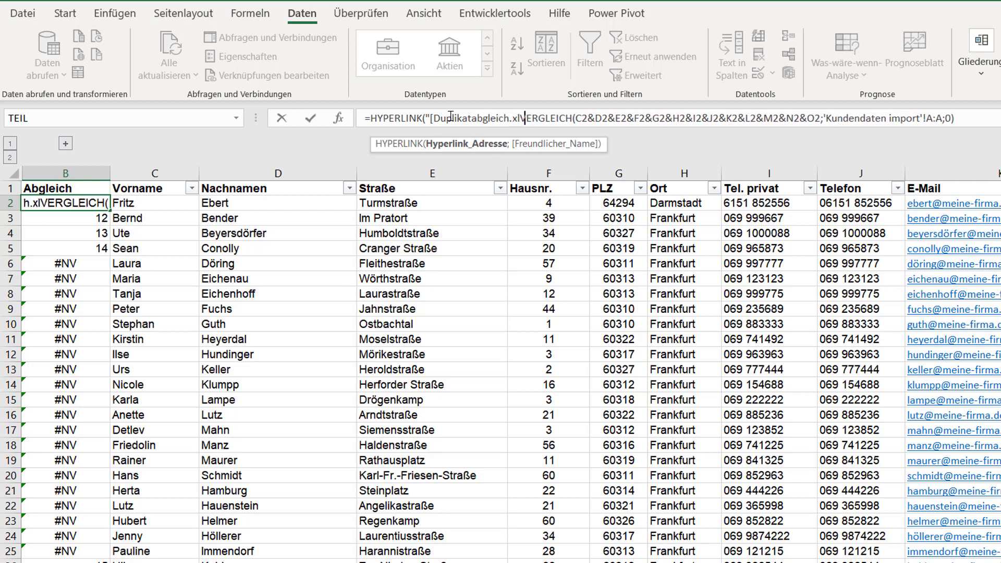
type("sx")
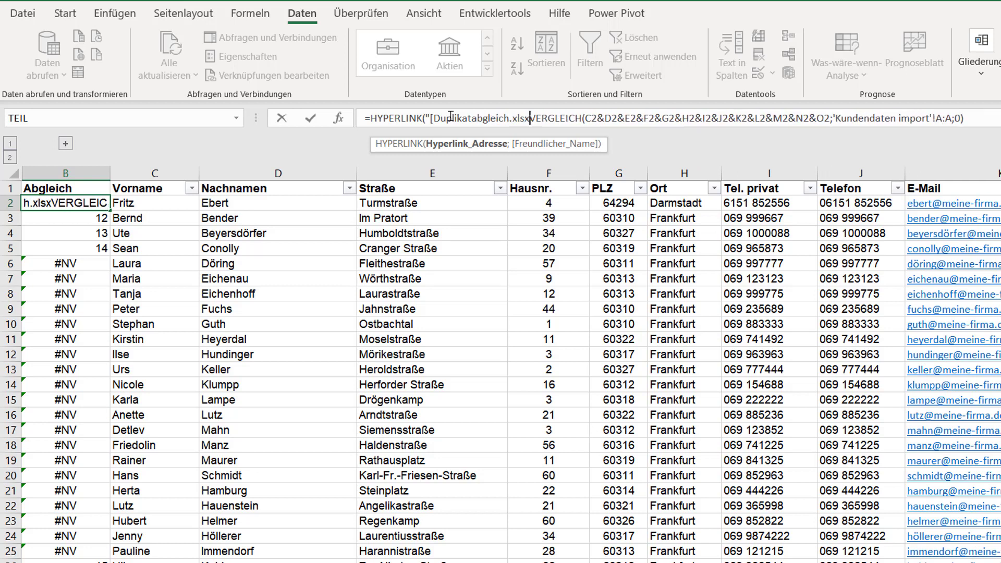
type("]")
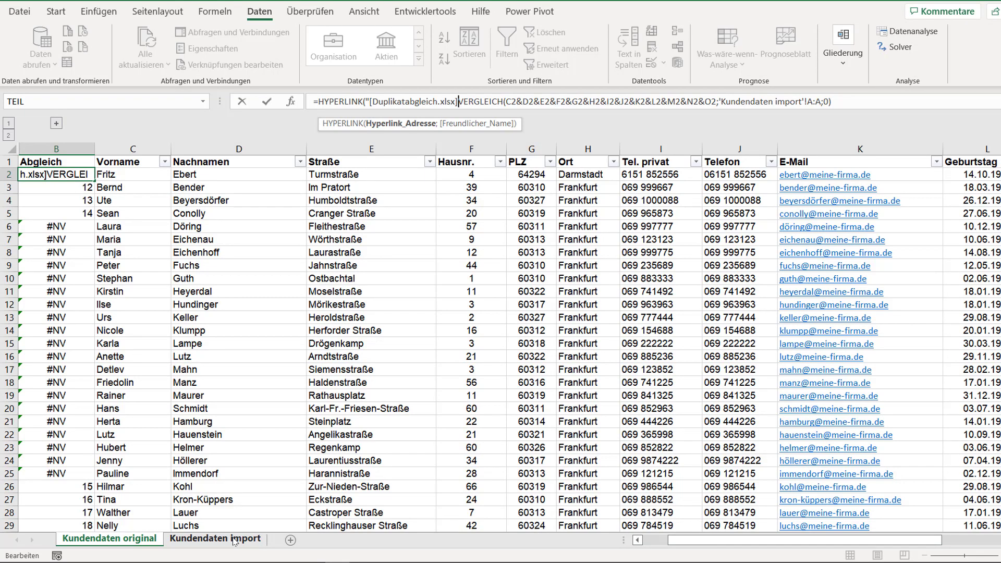
- Complete B2's HYPERLINK address as 'Kundendaten import'!C plus the matched row, with friendly name "Link"
type("'")
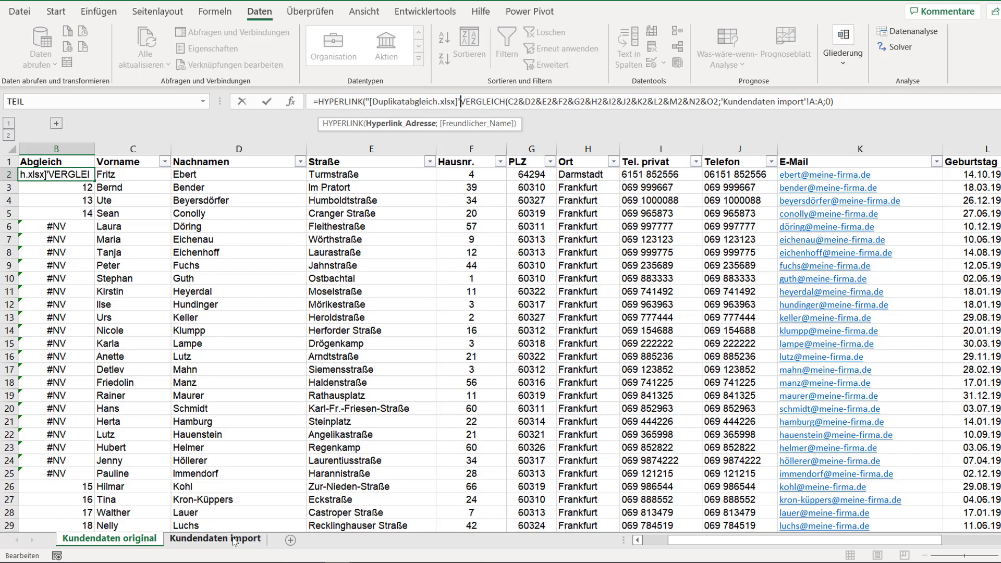
type("Kun")
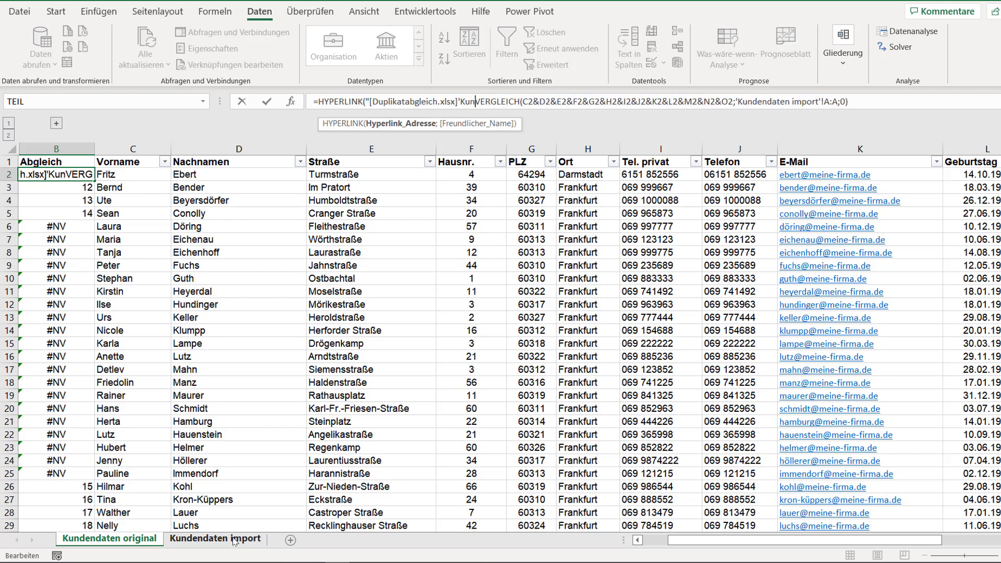
type("dendat")
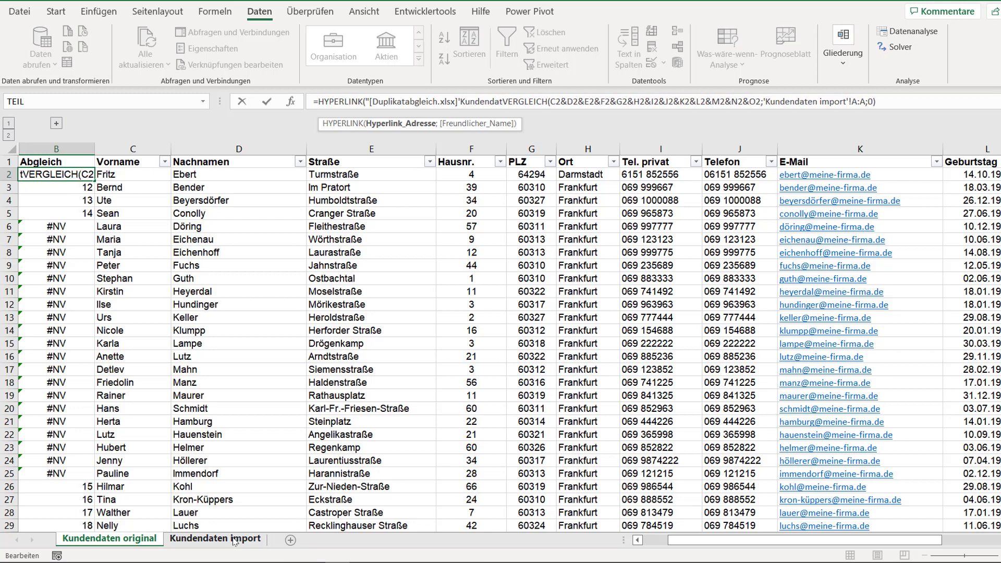
type("en")
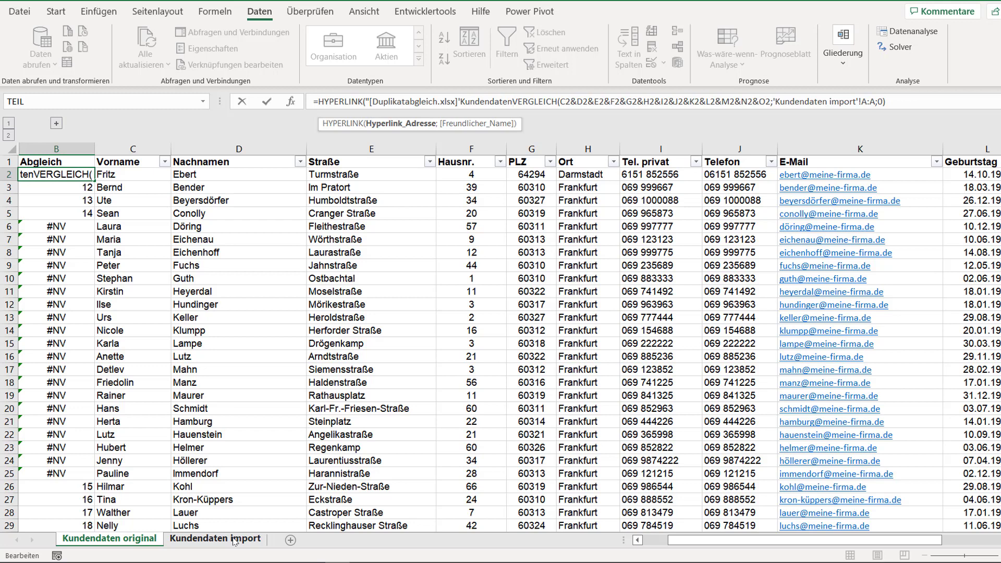
type(" import")
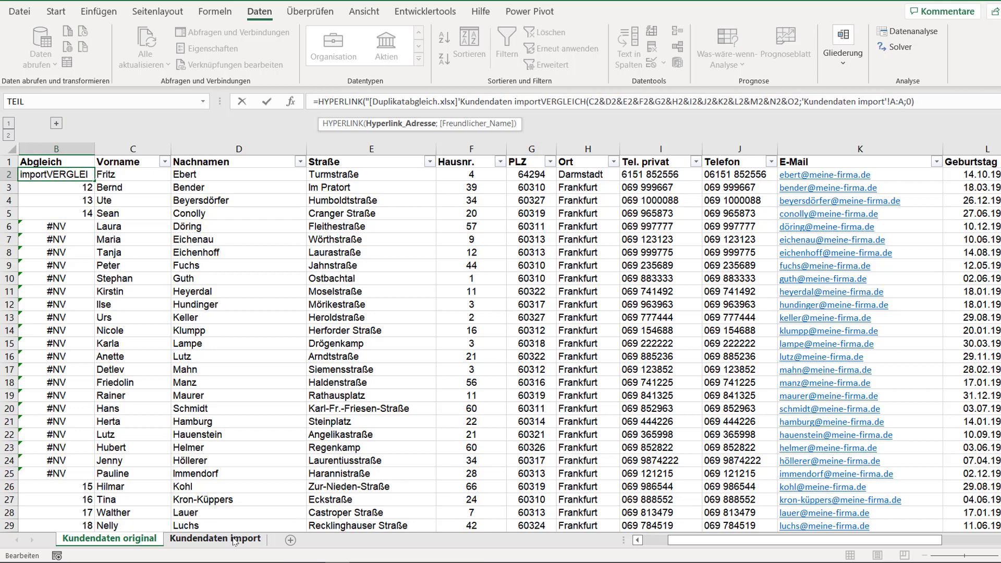
type("'")
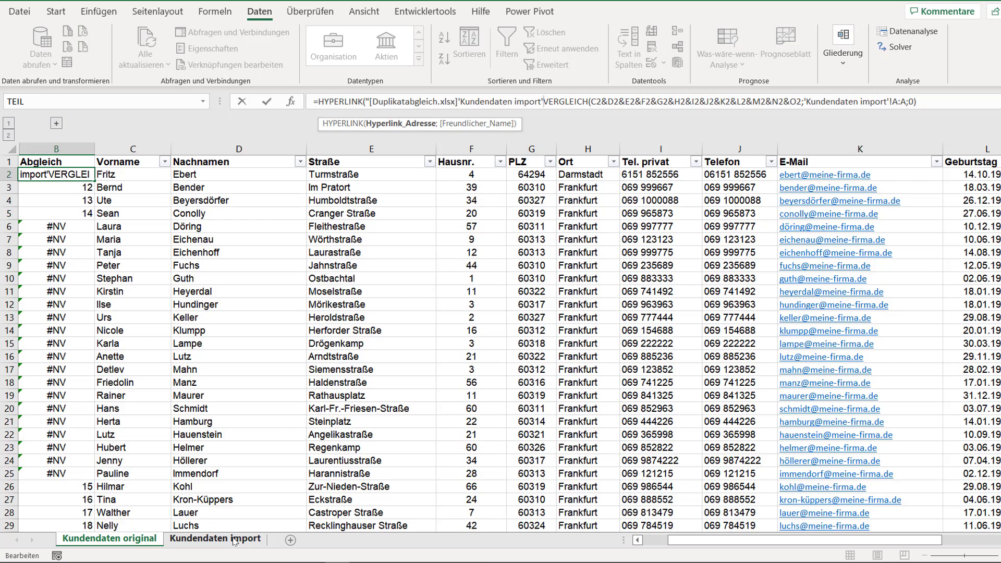
type("!")
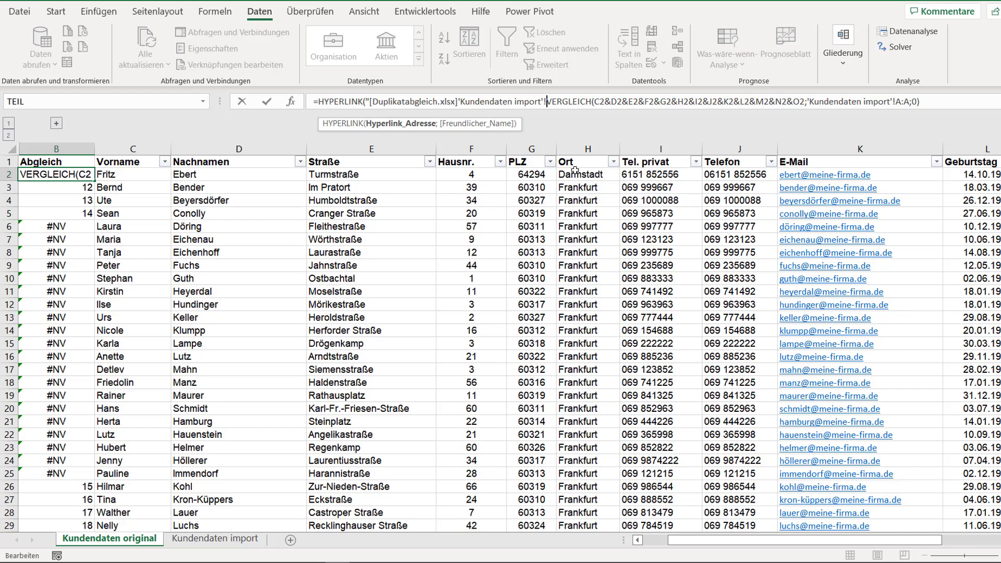
type("C")
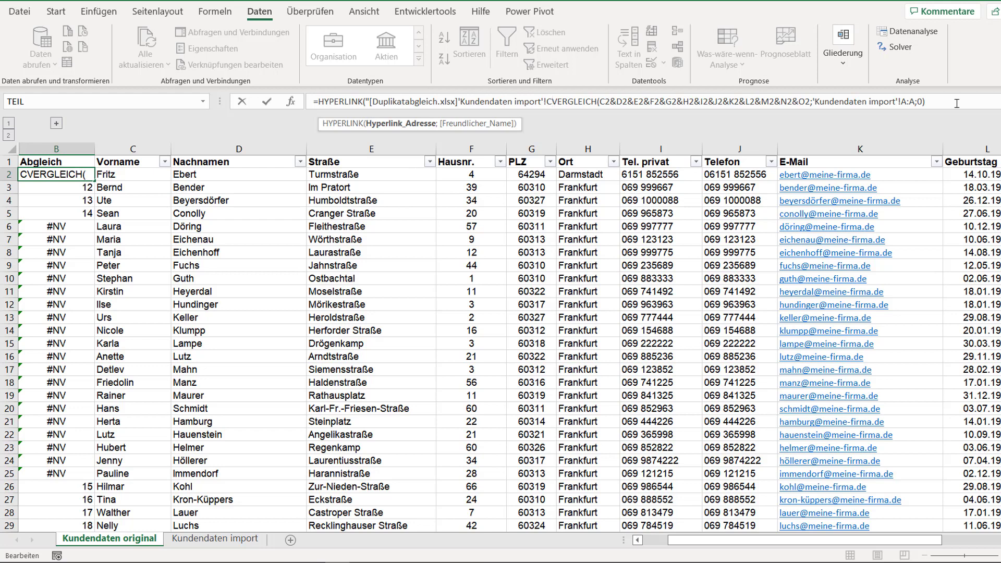
type("\"")
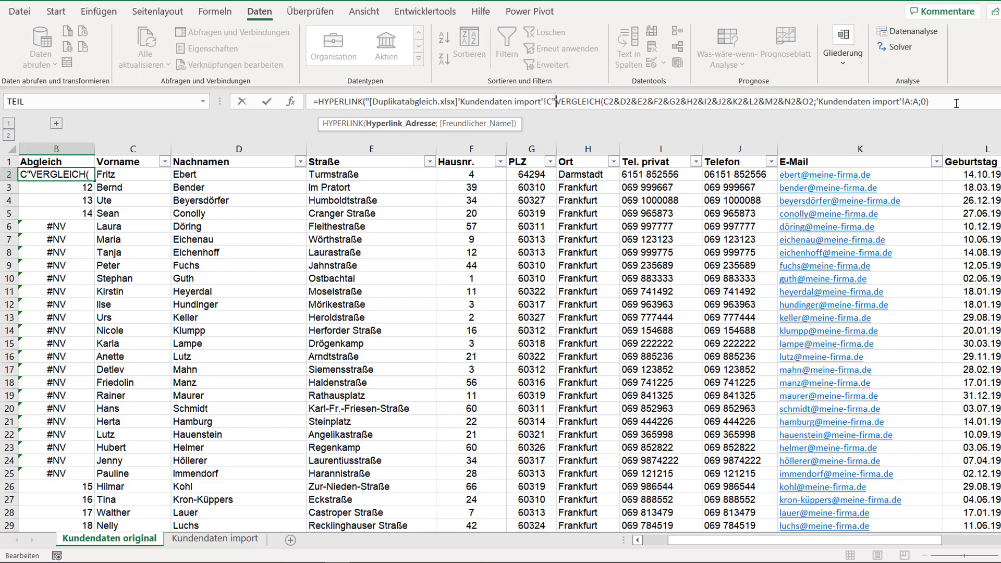
type("&")
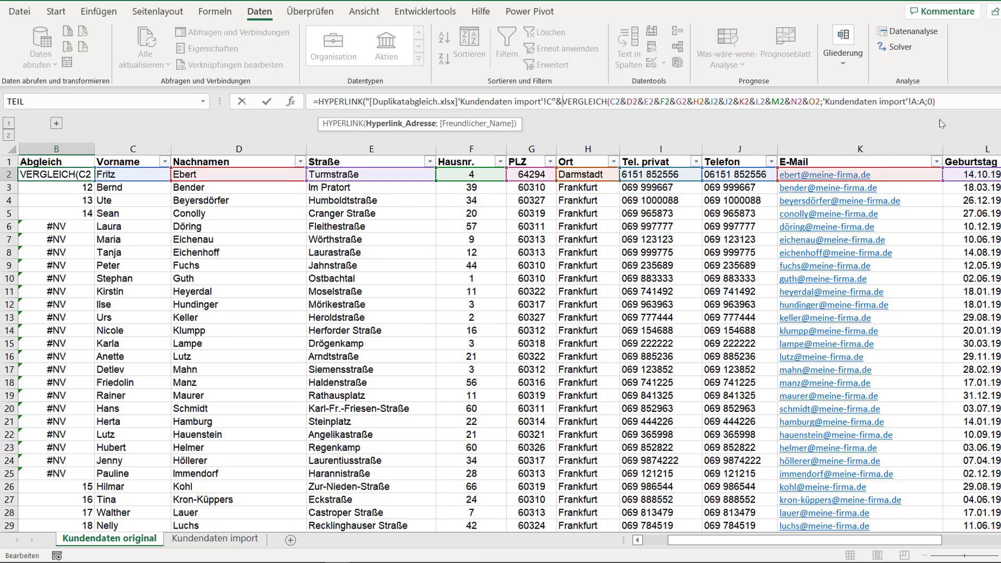
left_click(950, 102)
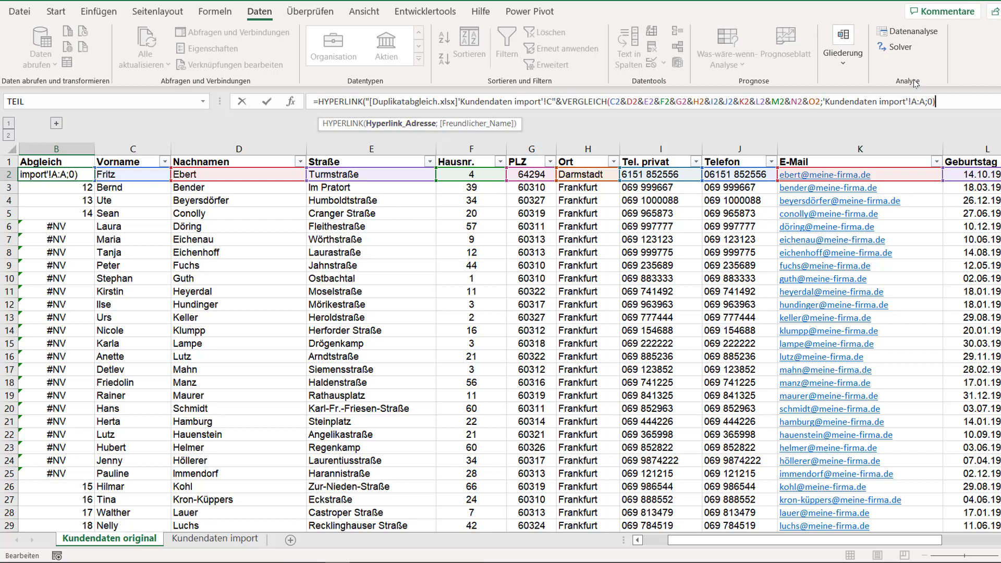
type(";")
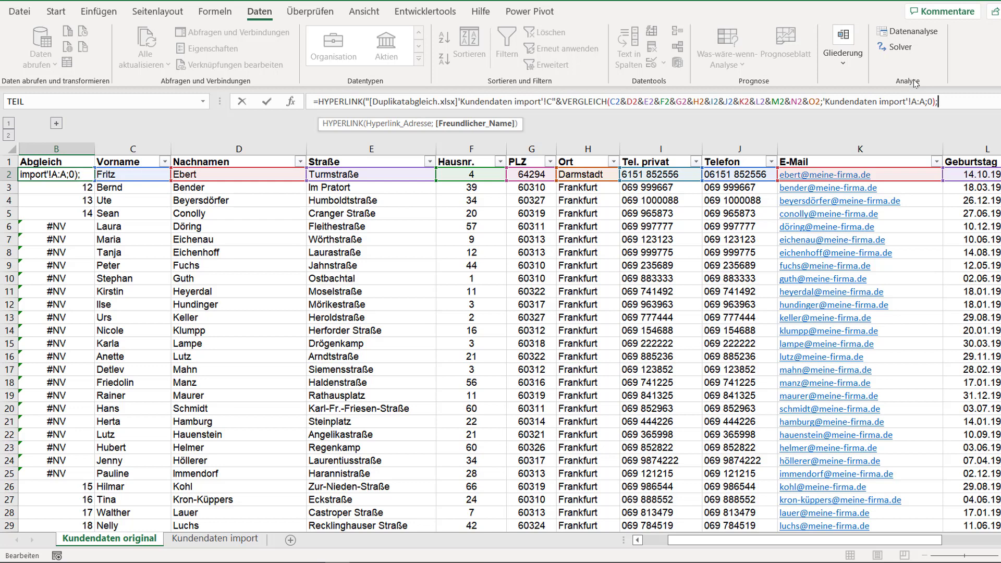
type("\"")
type("Lin")
type("k\"")
type(")")
- Confirm B2's hyperlink formula, fill it down the Abgleich column, and test the Link in B4
key("Return")
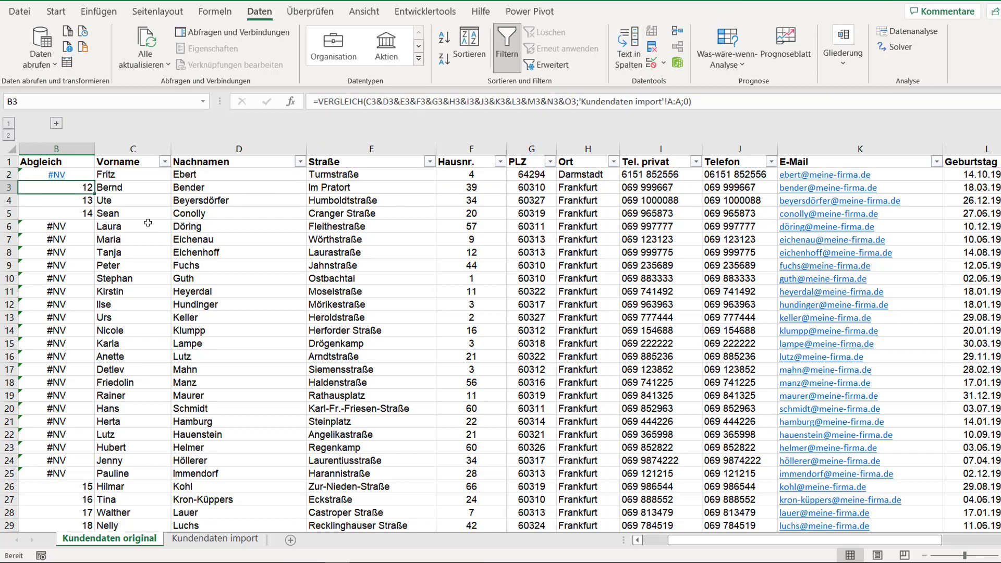
key("Up")
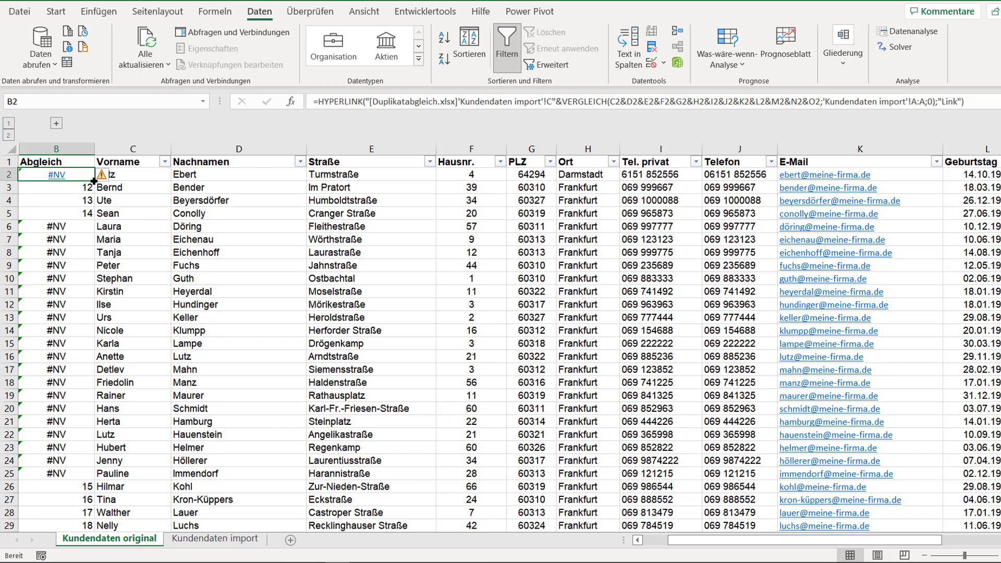
double_click(94, 181)
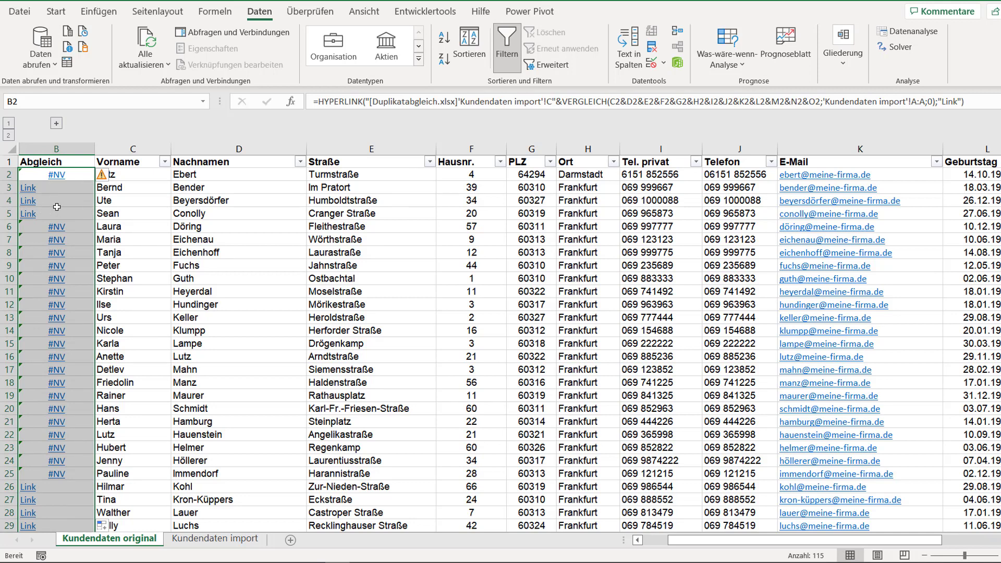
left_click(190, 227)
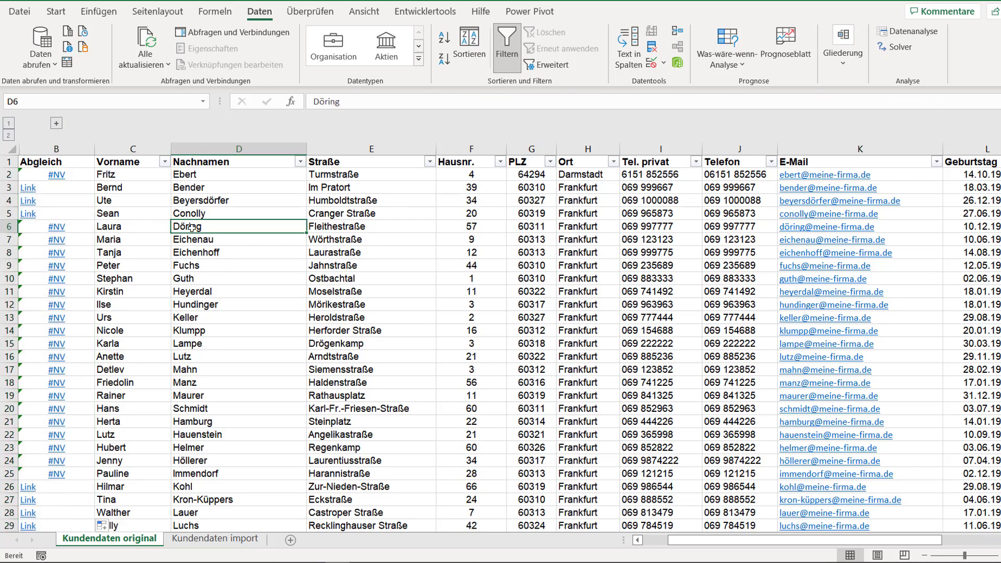
left_click(35, 207)
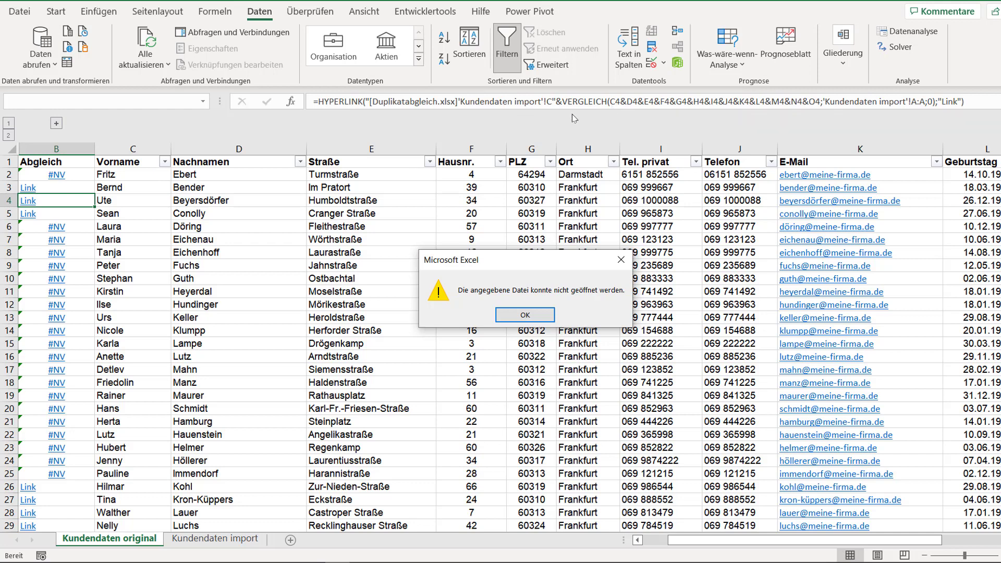
- Dismiss the error and correct B4's workbook name to Duplikateabgleich.xlsx
left_click(521, 316)
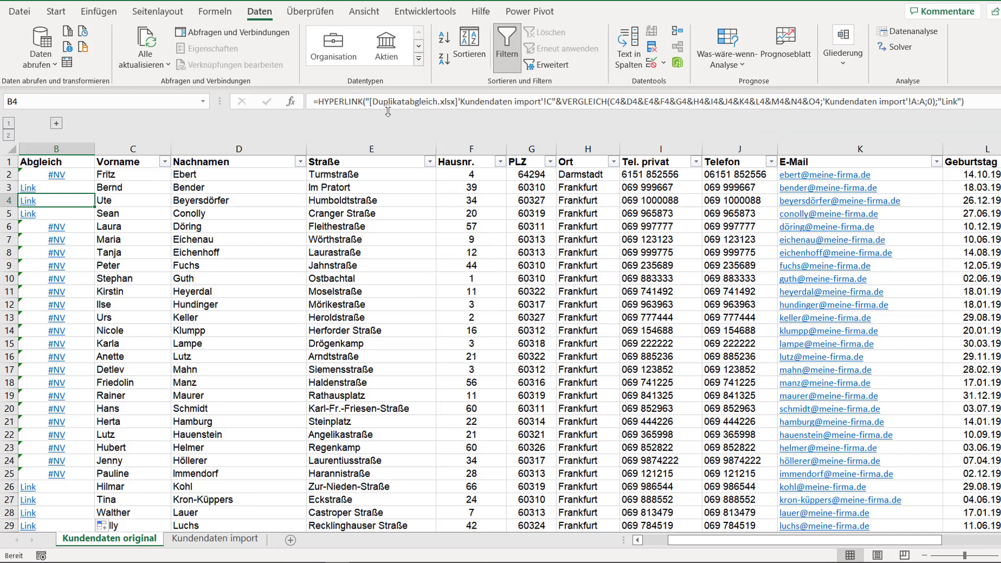
left_click(405, 102)
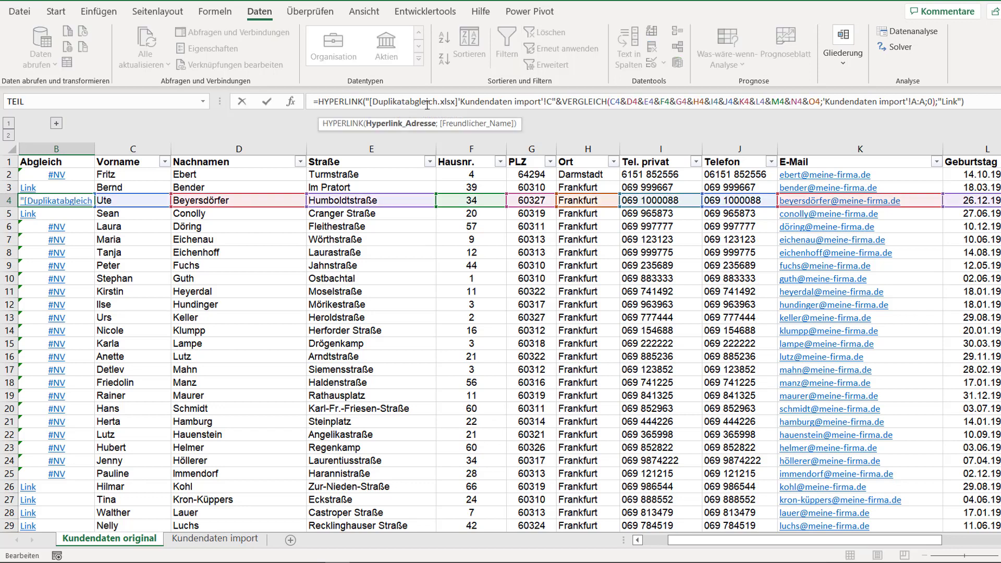
type("e")
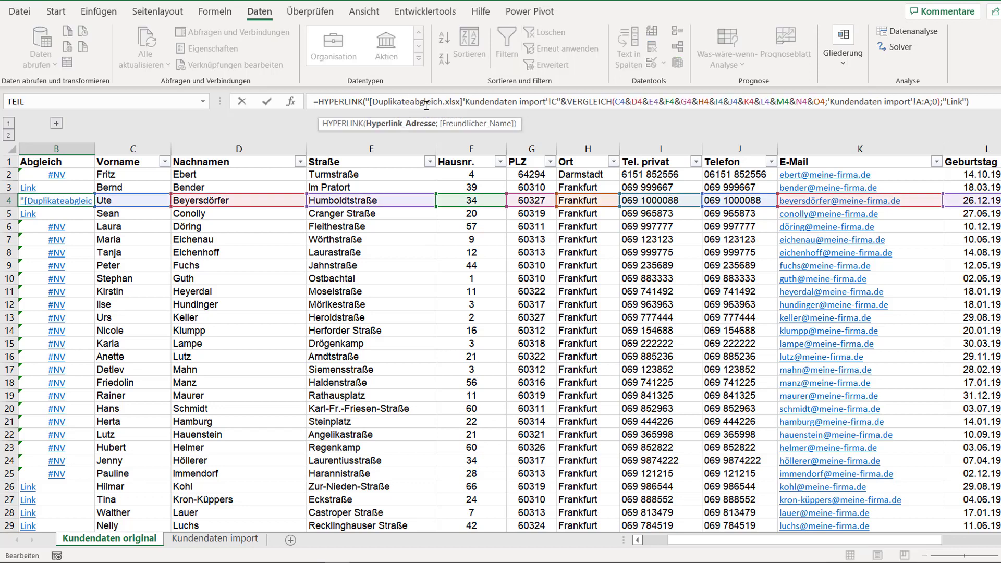
key("Return")
- Fill B4's corrected formula down column B and up to B2
left_click(93, 202)
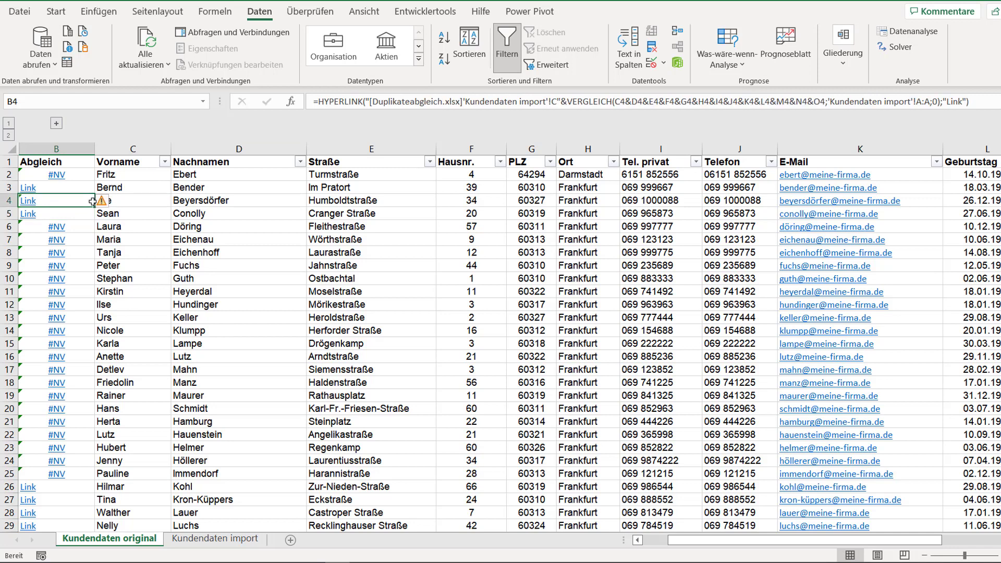
double_click(94, 206)
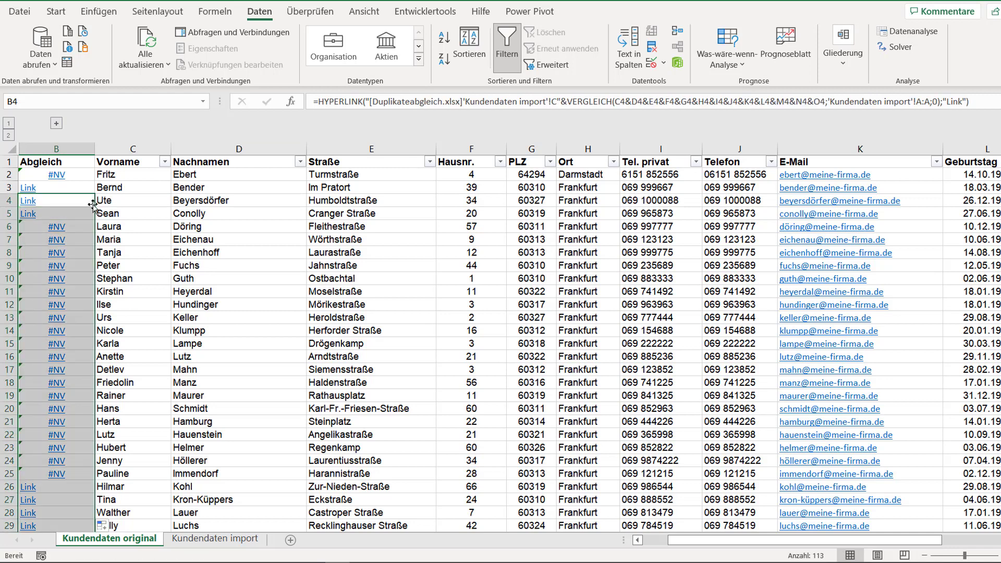
left_click(92, 205)
mouse_move(94, 206)
left_mouse_down()
mouse_move(95, 173)
mouse_move(94, 205)
left_mouse_up()
left_click(124, 188)
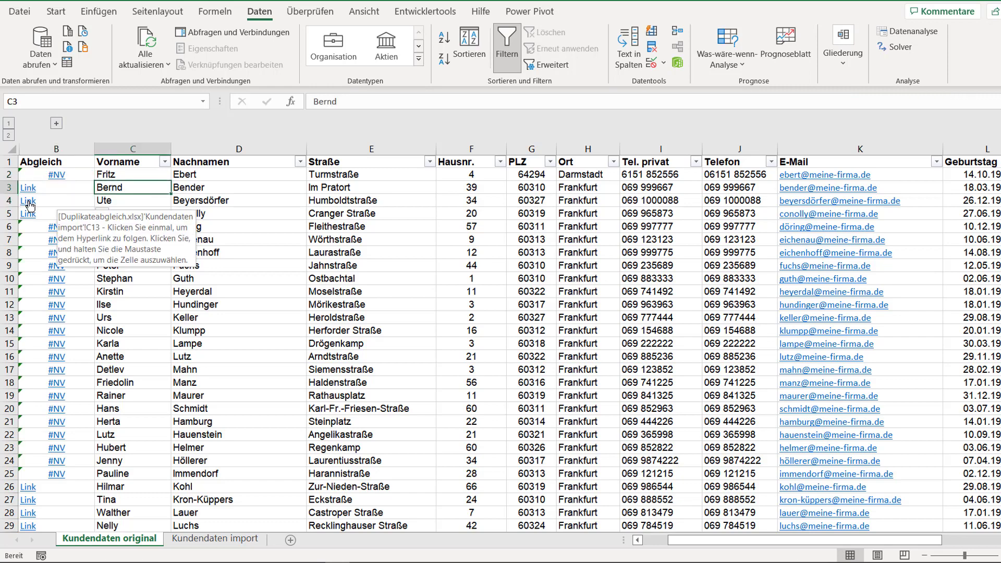
left_click(28, 202)
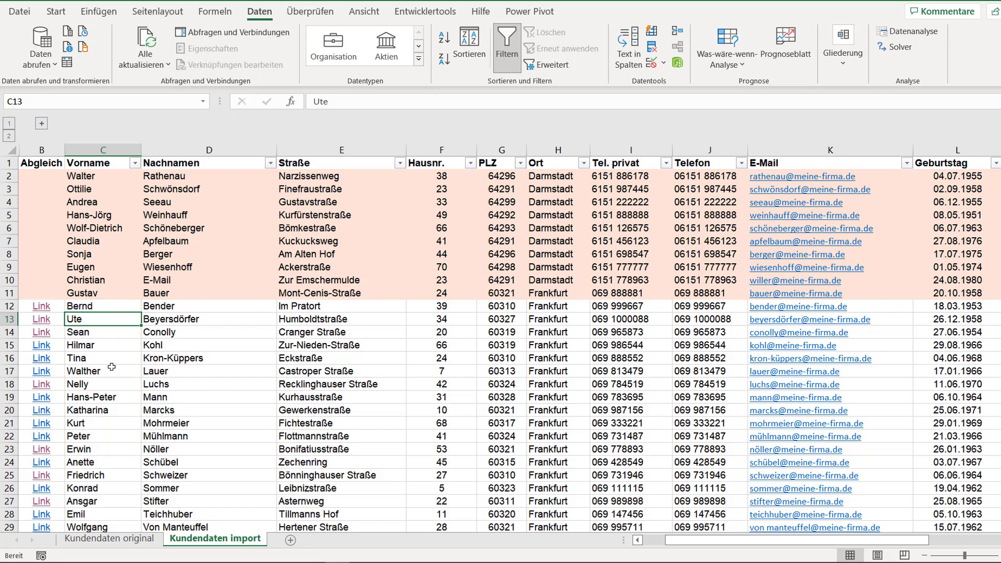
left_click(41, 319)
left_click(41, 320)
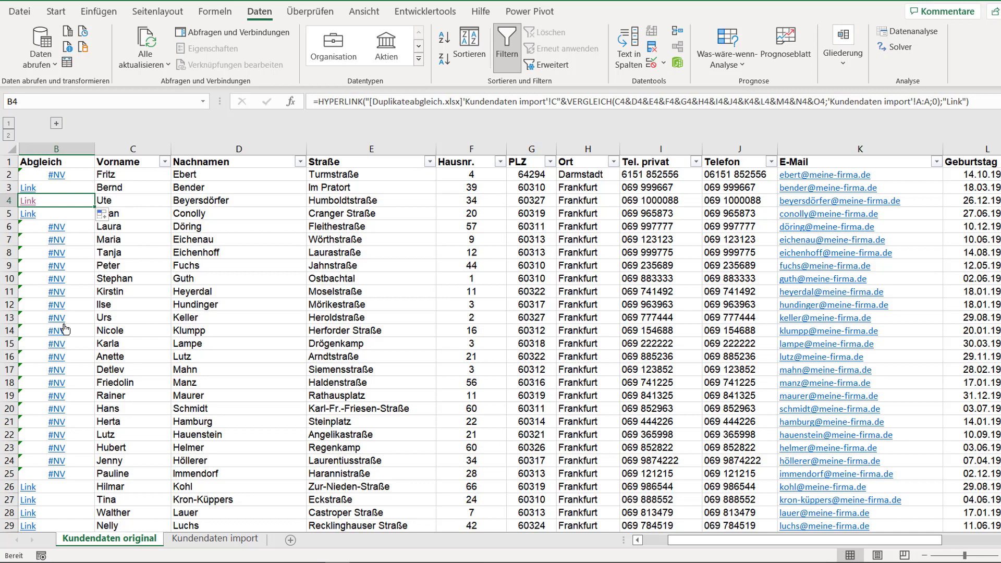
- Wrap B4's hyperlink formula in WENNFEHLER with "" returned for unmatched rows
left_click(318, 100)
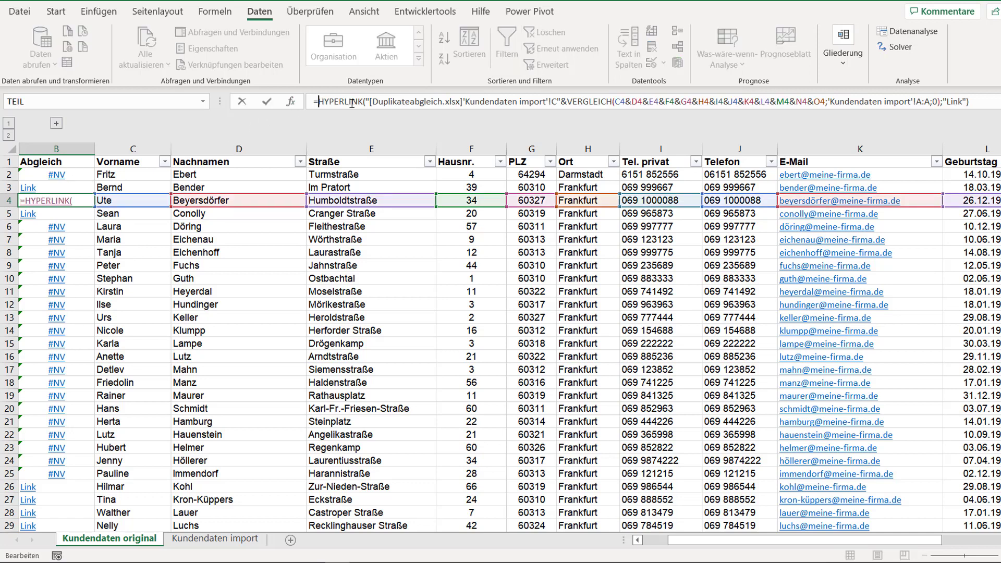
type("wWENNFEHLER")
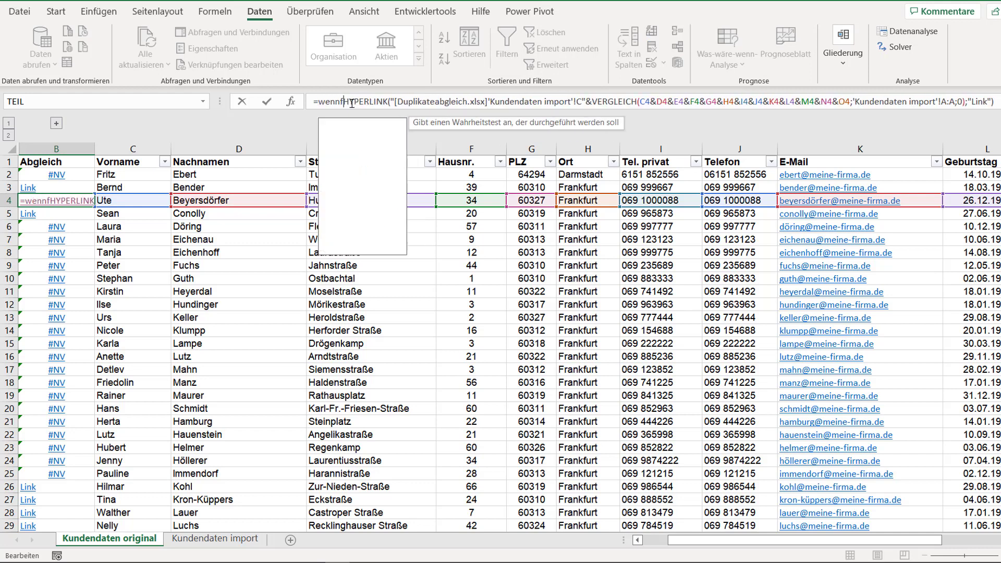
type("(")
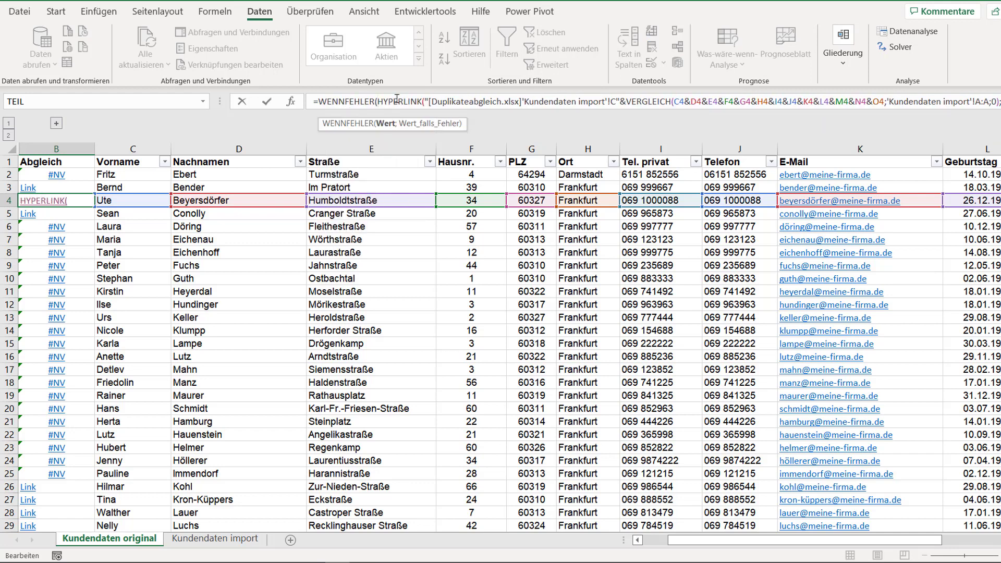
left_click(388, 124)
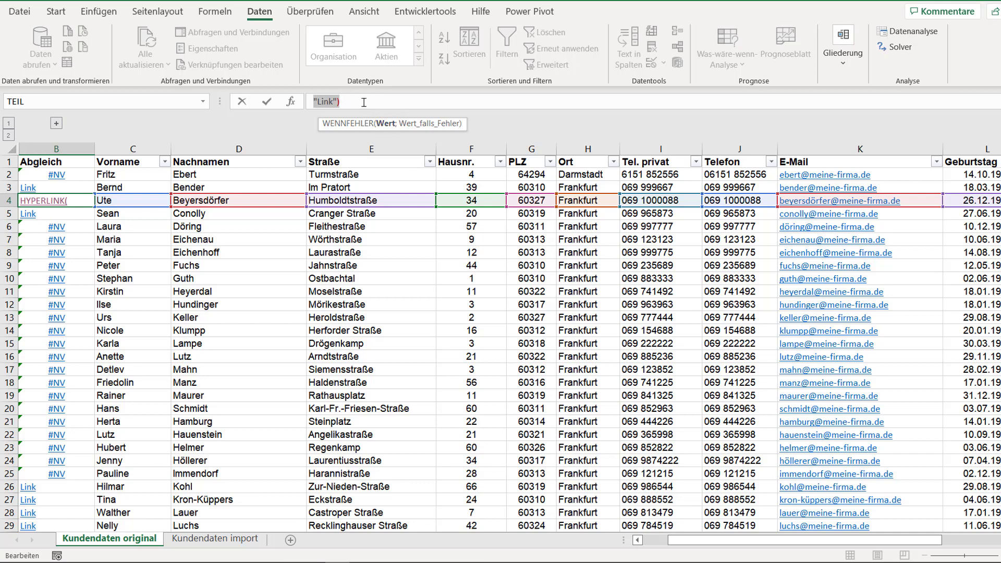
left_click(380, 103)
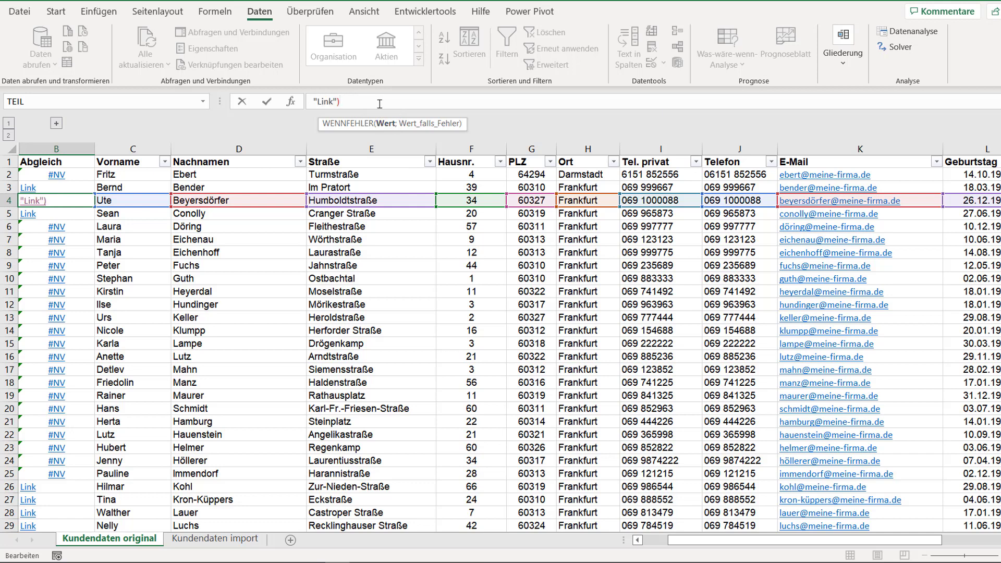
type(";\"")
type("\"")
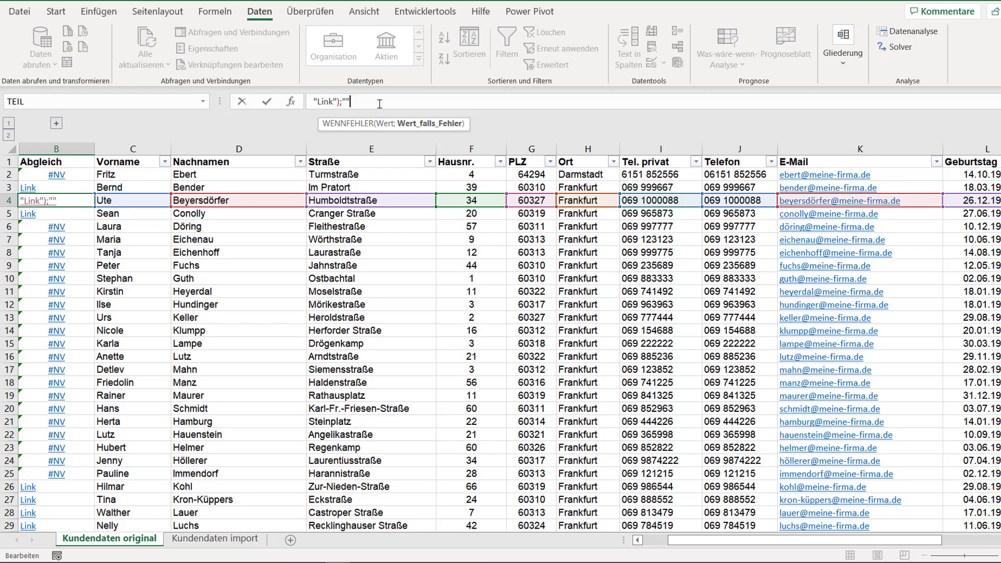
type(")")
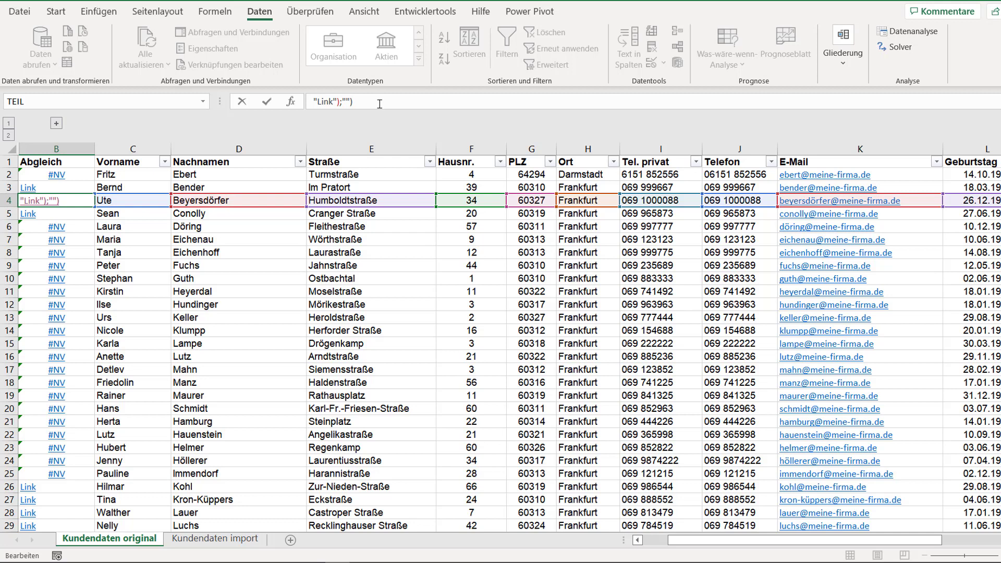
key("Return")
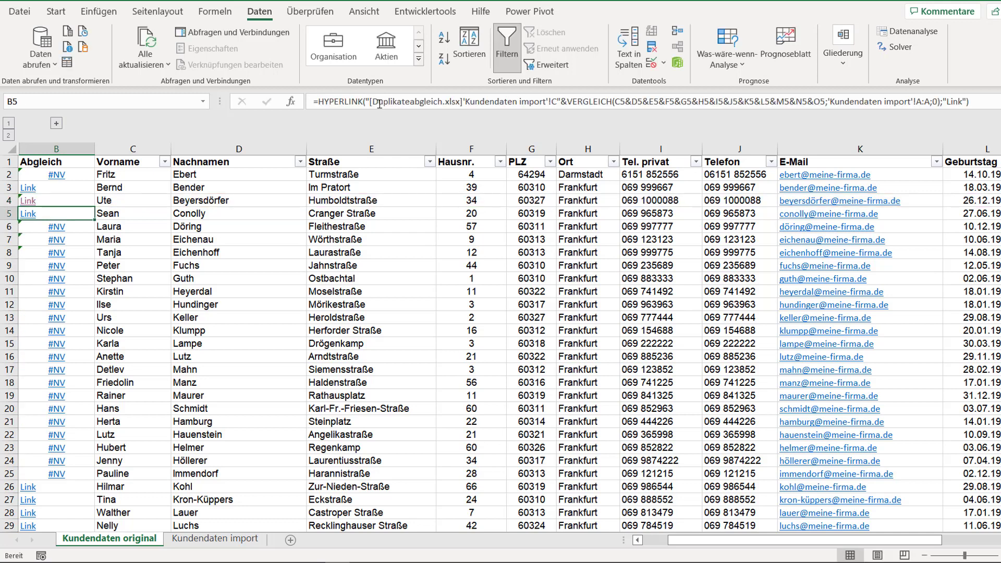
- Fill B4's WENNFEHLER formula down to row 29 and up to B2
left_click(88, 201)
double_click(94, 205)
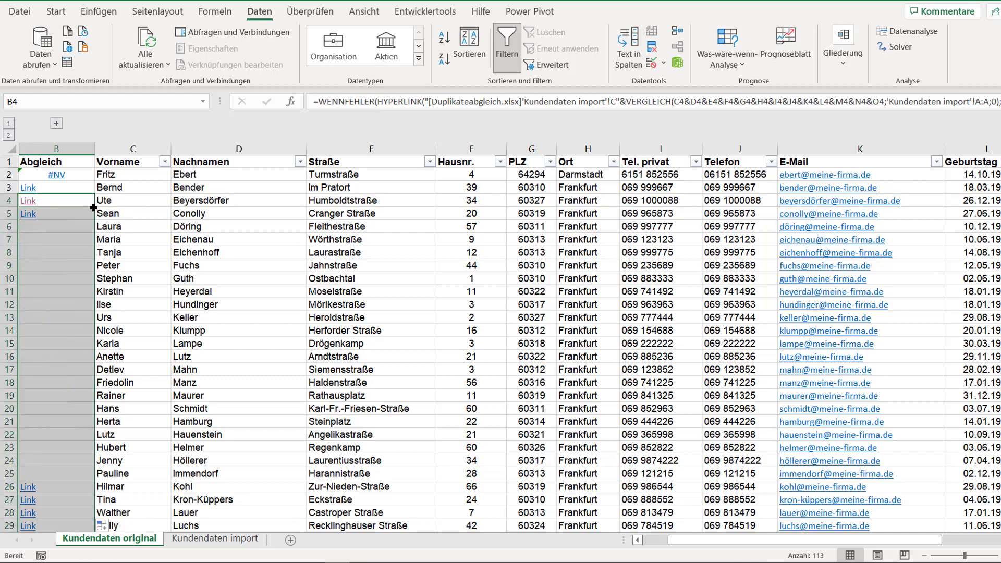
left_click(90, 202)
left_click_drag(93, 206, 94, 172)
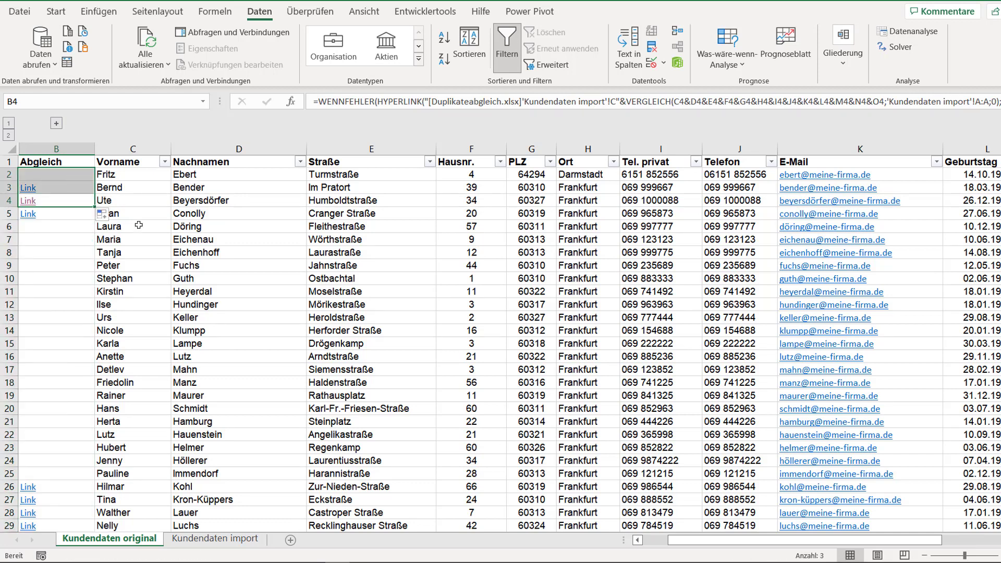
left_click(132, 255)
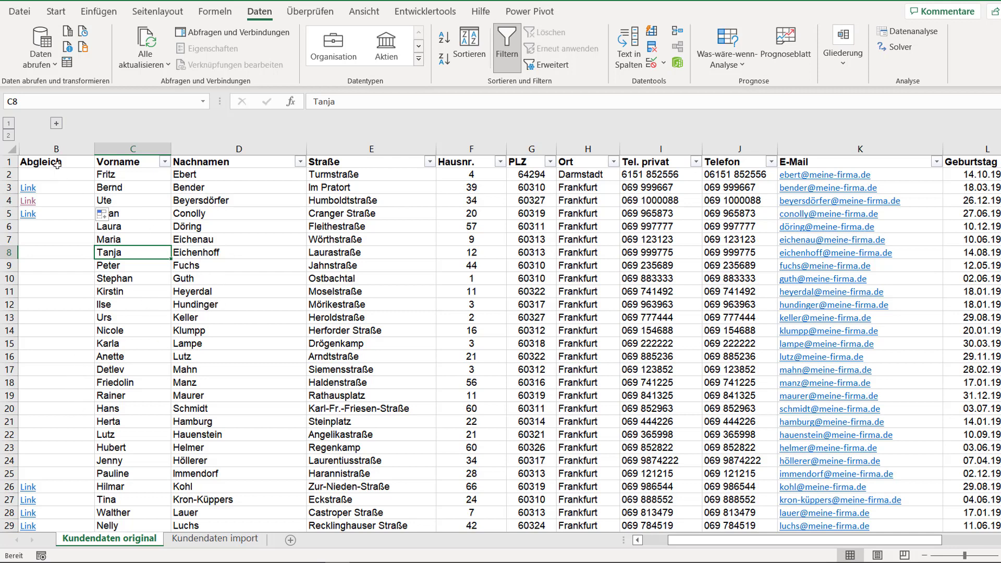
- Select the customer table from B1:C1 across all columns and down to the last row
left_click_drag(57, 164, 99, 164)
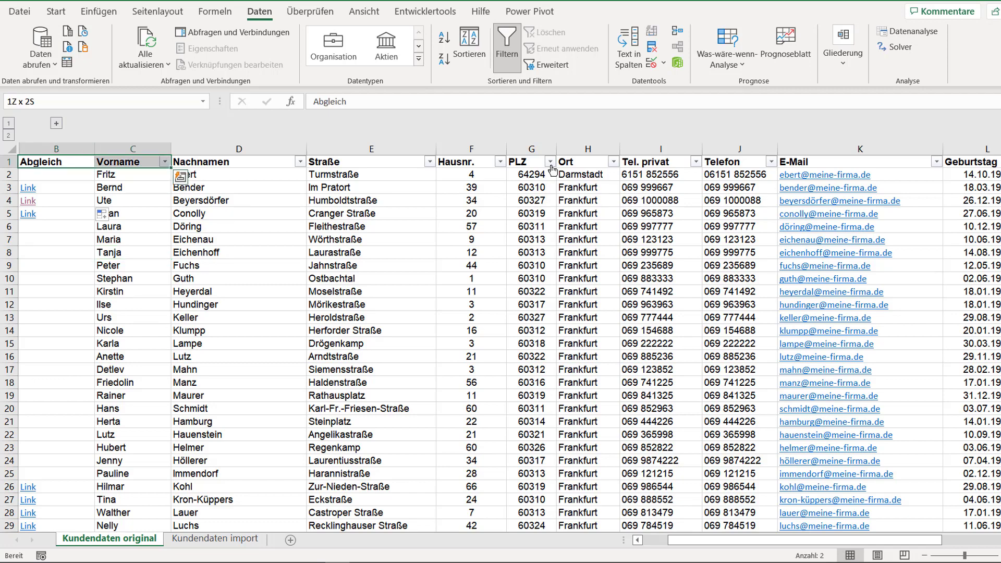
key("ctrl+shift+Right")
key("ctrl+shift+Down")
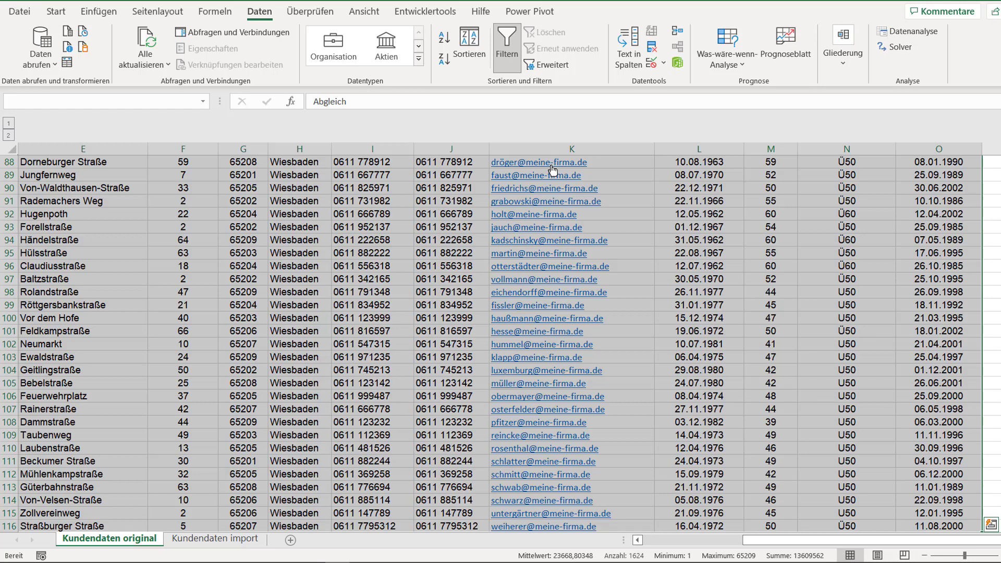
key("ctrl+shift+Down")
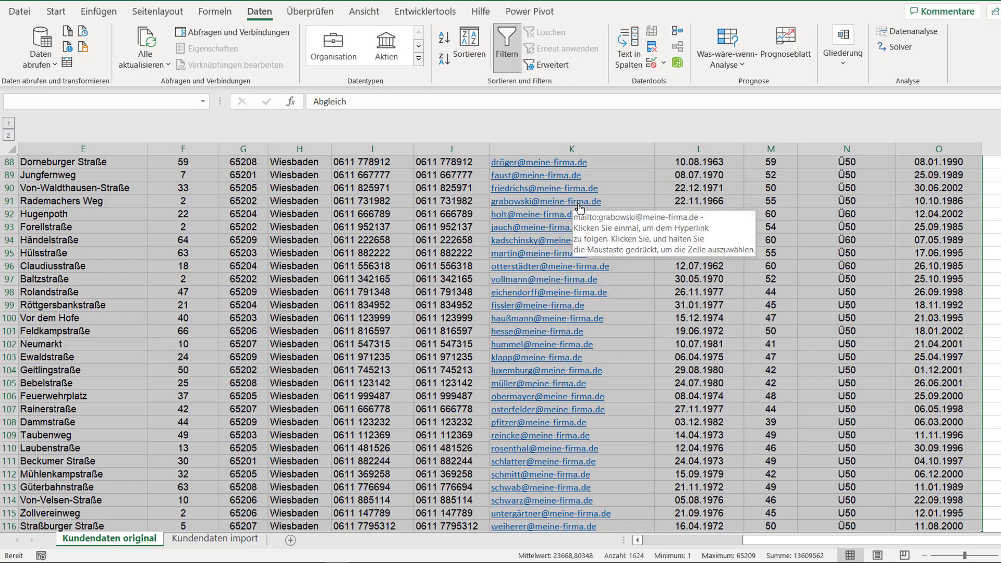
left_click(56, 12)
scroll(237, 305, "up", 13)
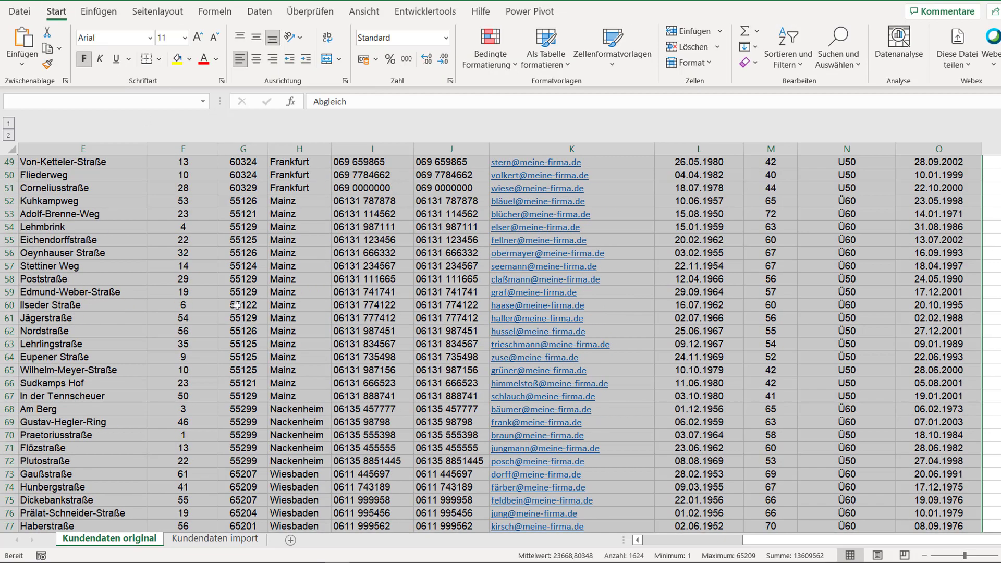
scroll(237, 305, "up", 8)
scroll(237, 305, "up", 8)
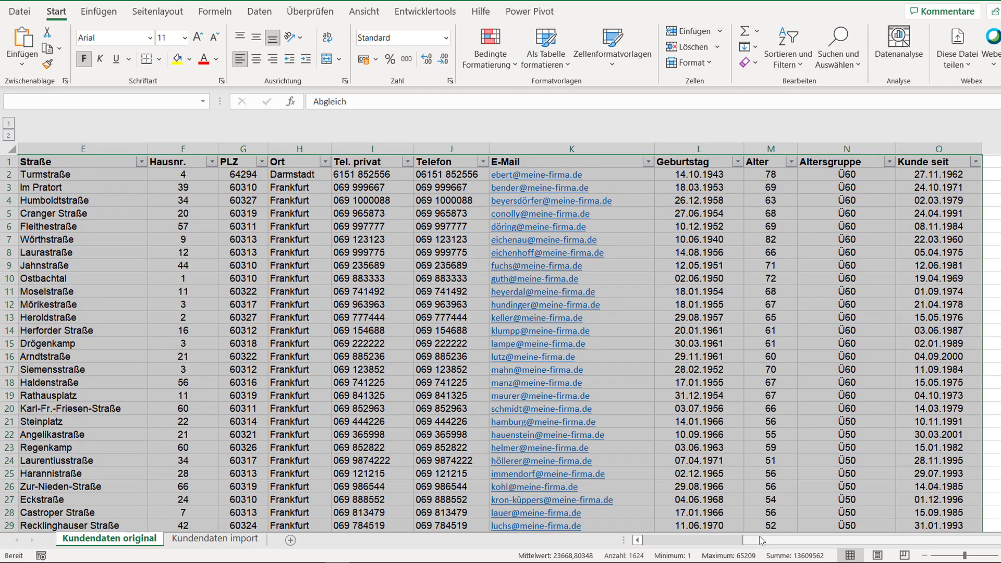
left_click_drag(758, 542, 659, 546)
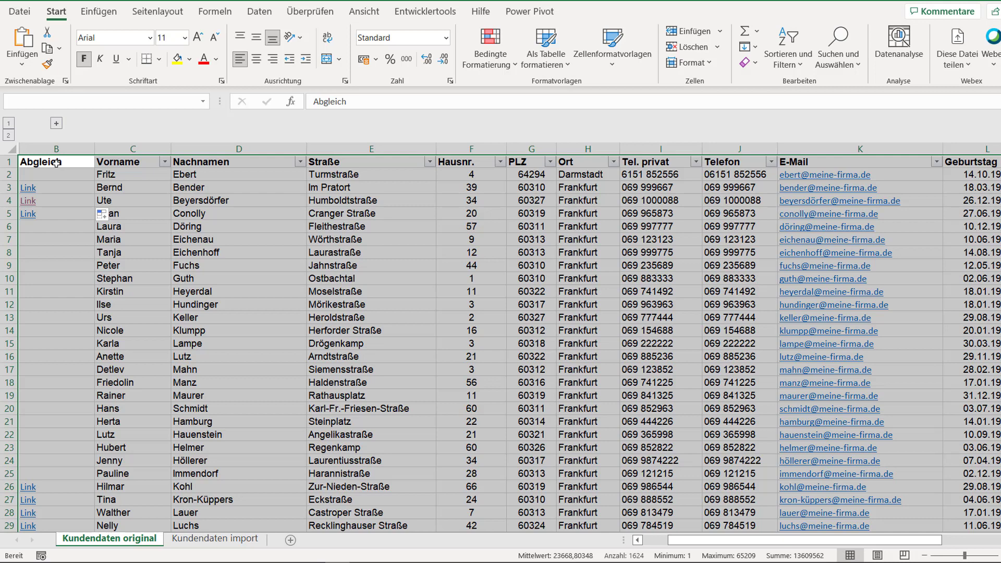
- Create a new formula-based conditional formatting rule using =$B1=""
left_click(503, 57)
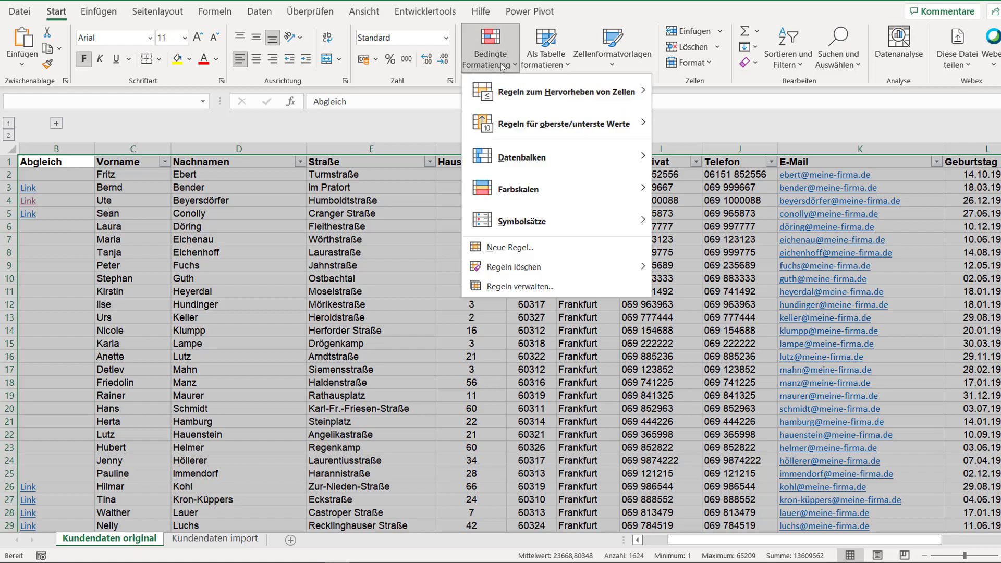
left_click(522, 253)
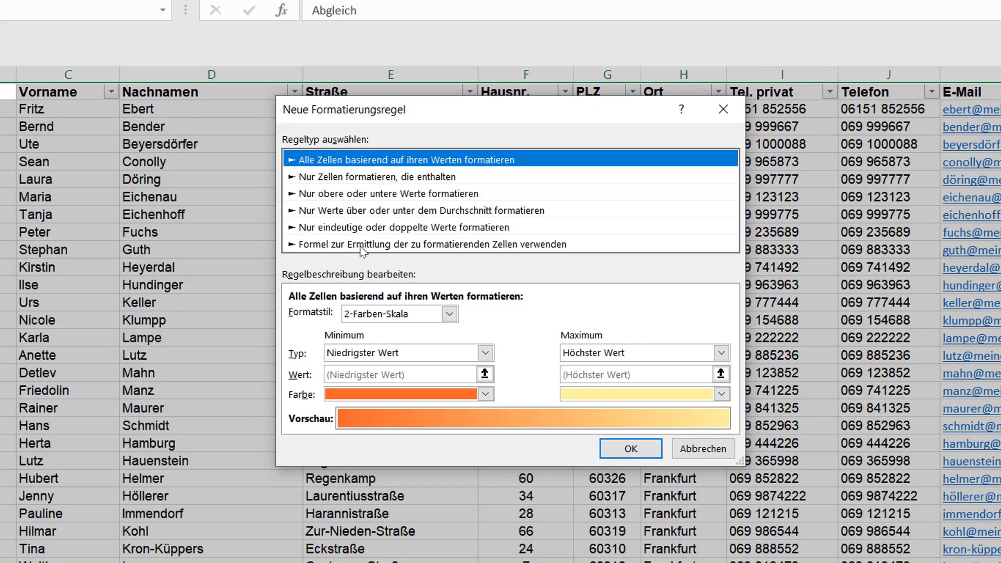
left_click(363, 244)
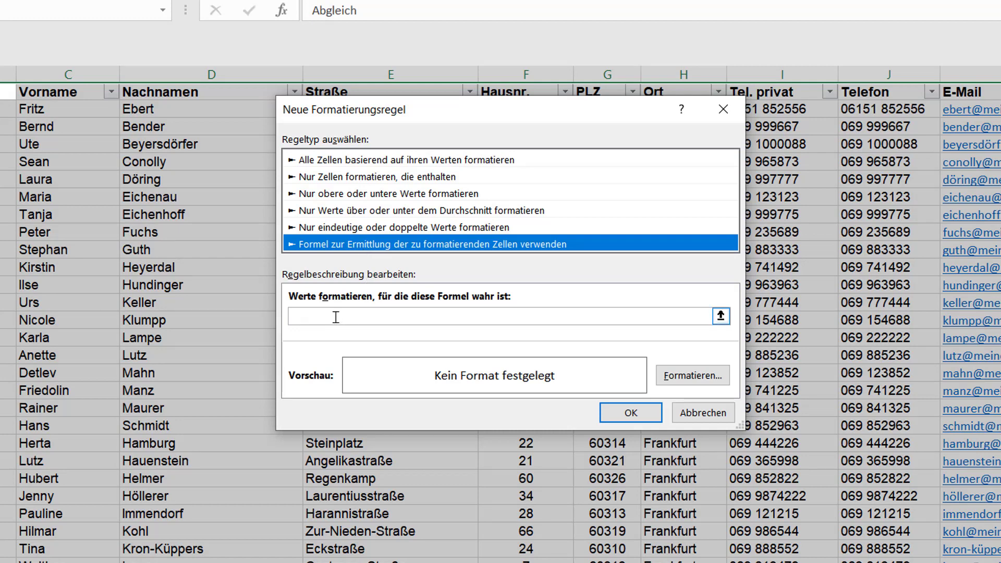
left_click(336, 316)
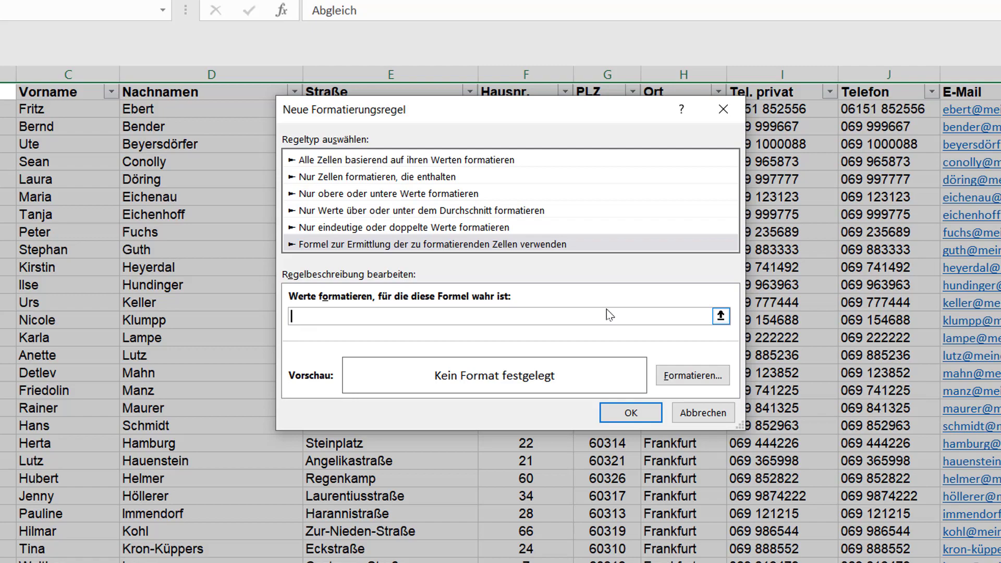
type("=")
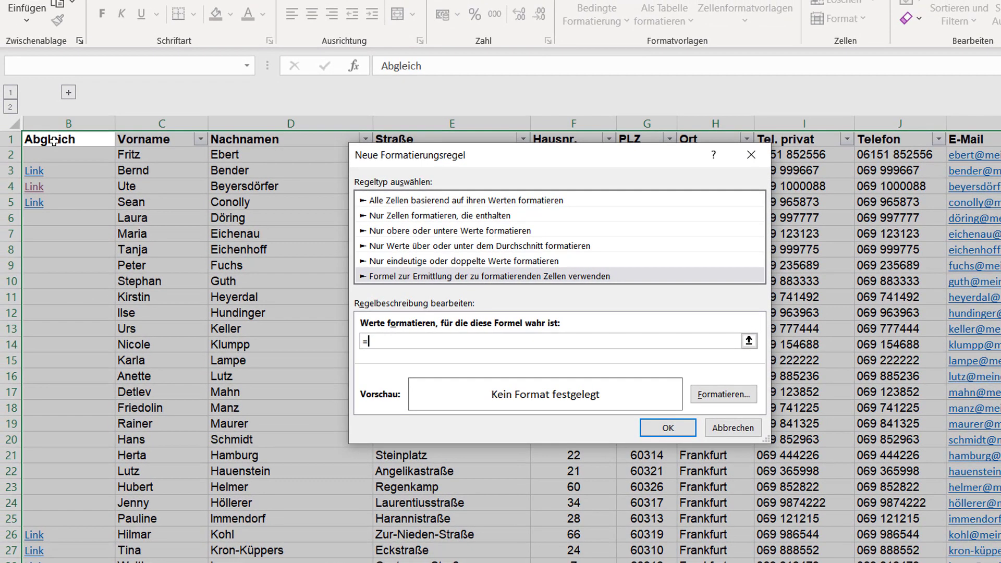
left_click(54, 140)
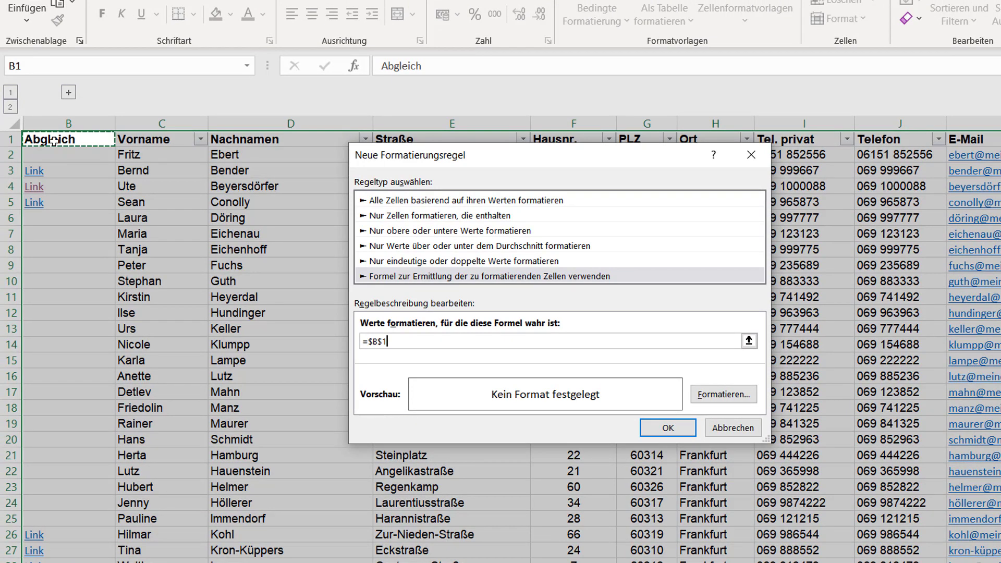
key("F4")
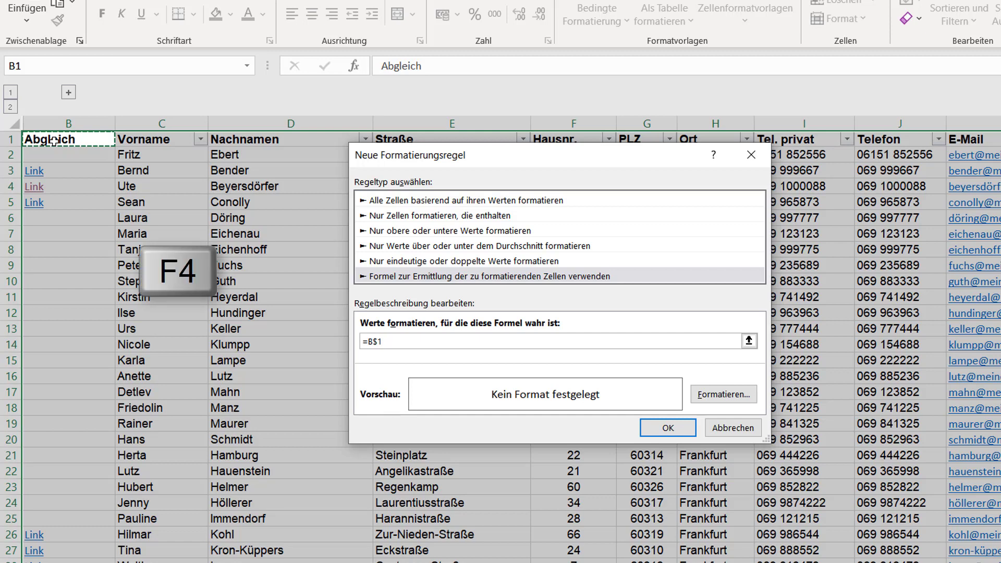
key("F4")
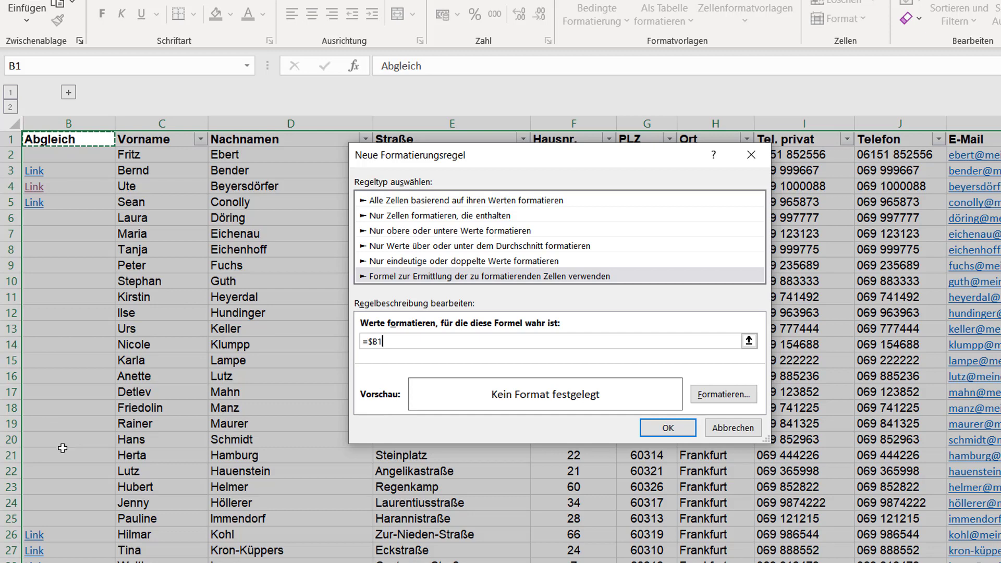
type("=")
type("\"")
- Set the rule's format to a light yellow fill and confirm the rule
left_click(726, 400)
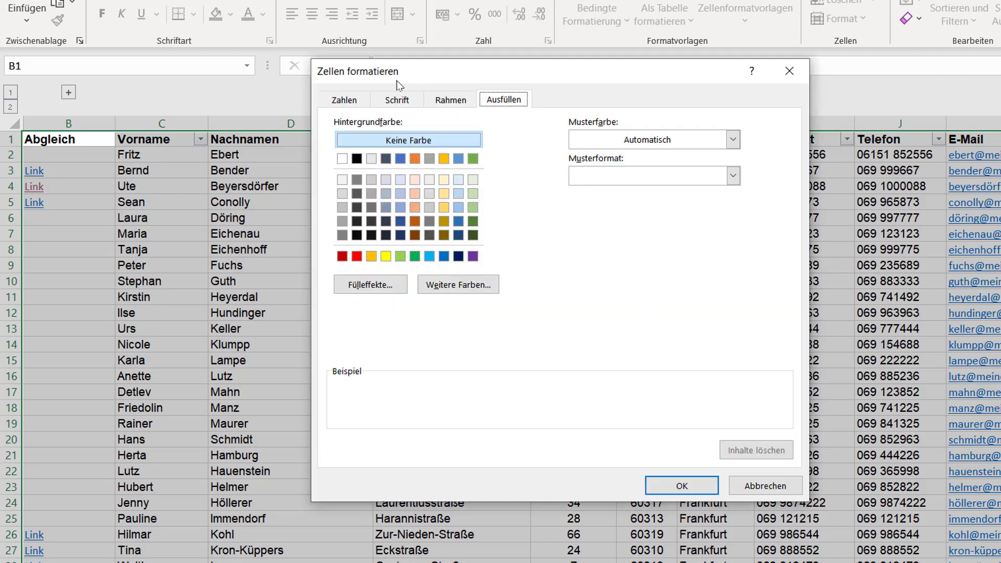
left_click(446, 99)
left_click(399, 99)
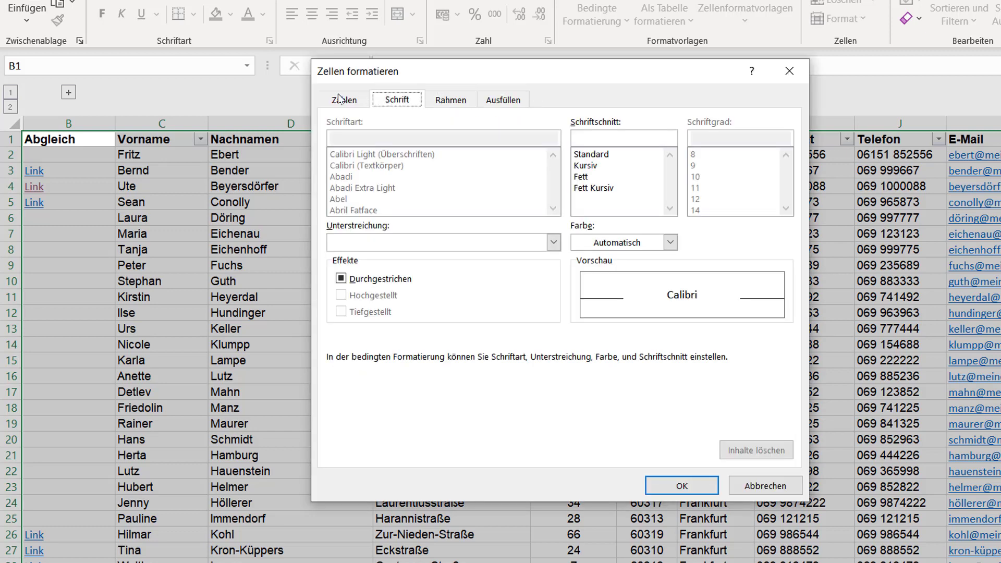
left_click(341, 99)
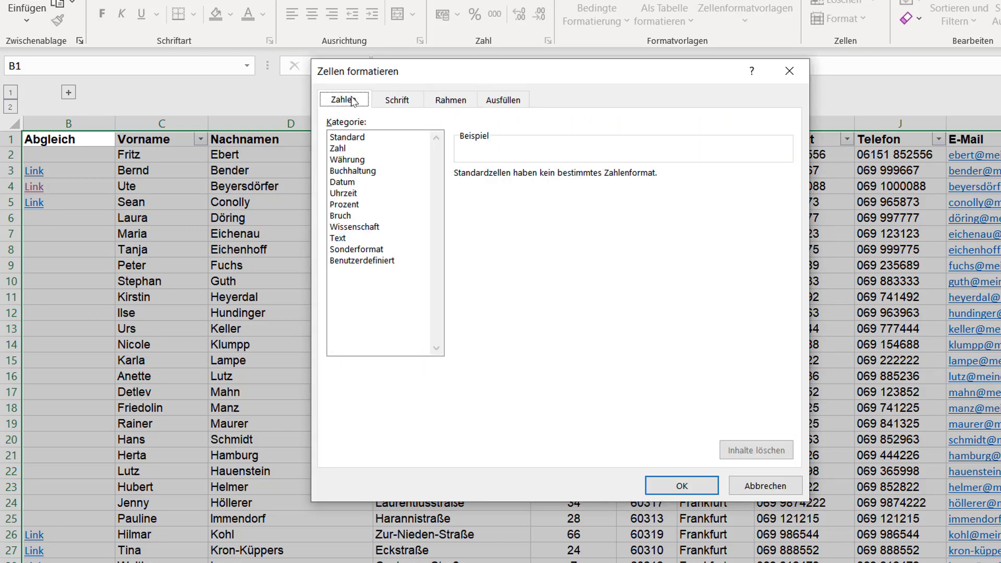
left_click(513, 102)
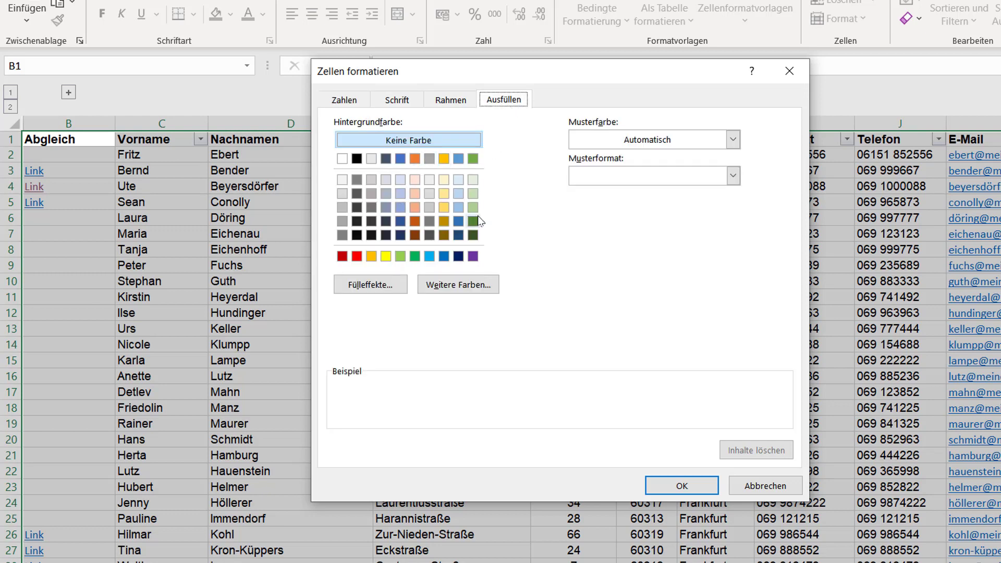
left_click(444, 179)
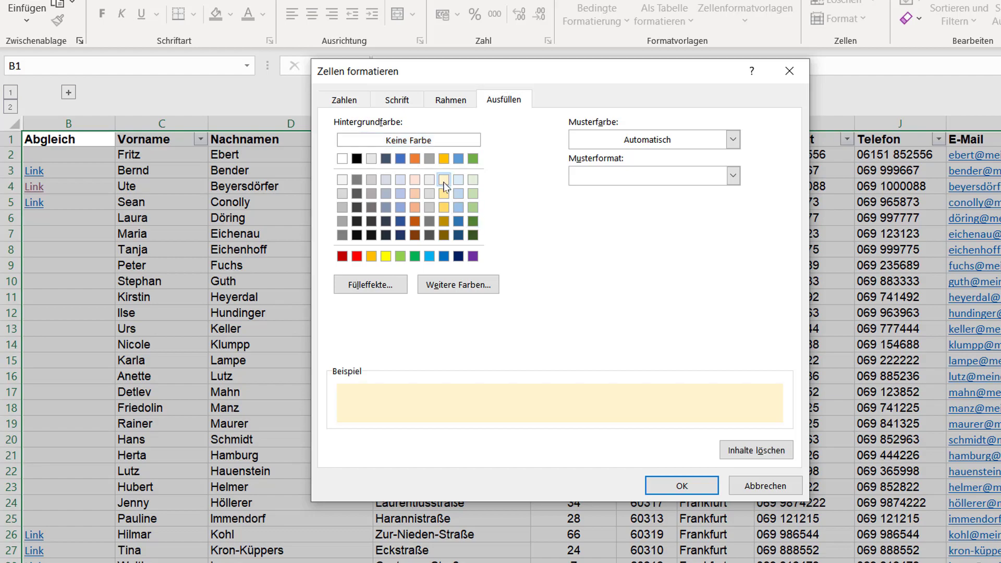
left_click(689, 488)
left_click(665, 427)
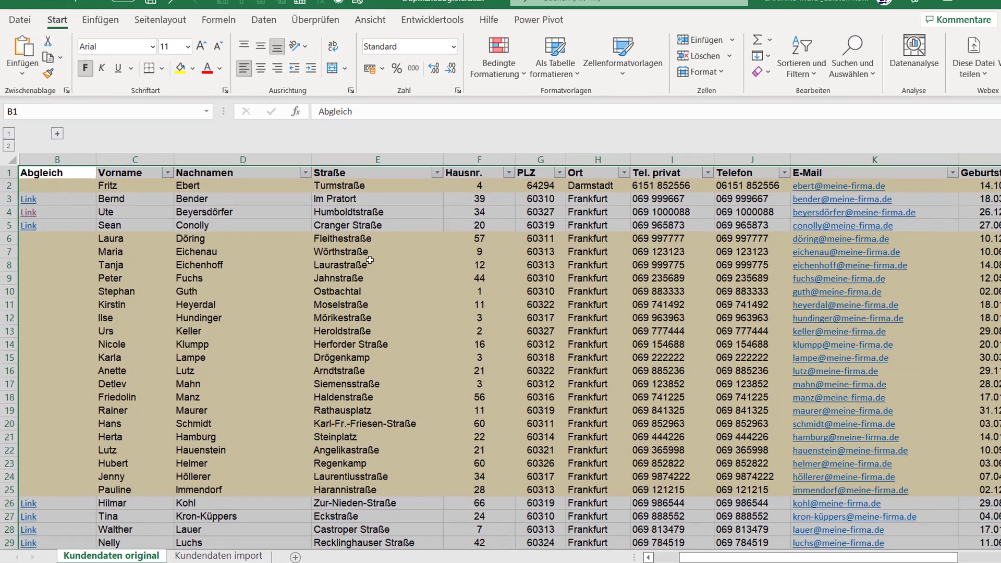
- Follow row 31's Link to its matching record on the Kundendaten import sheet
left_click(355, 279)
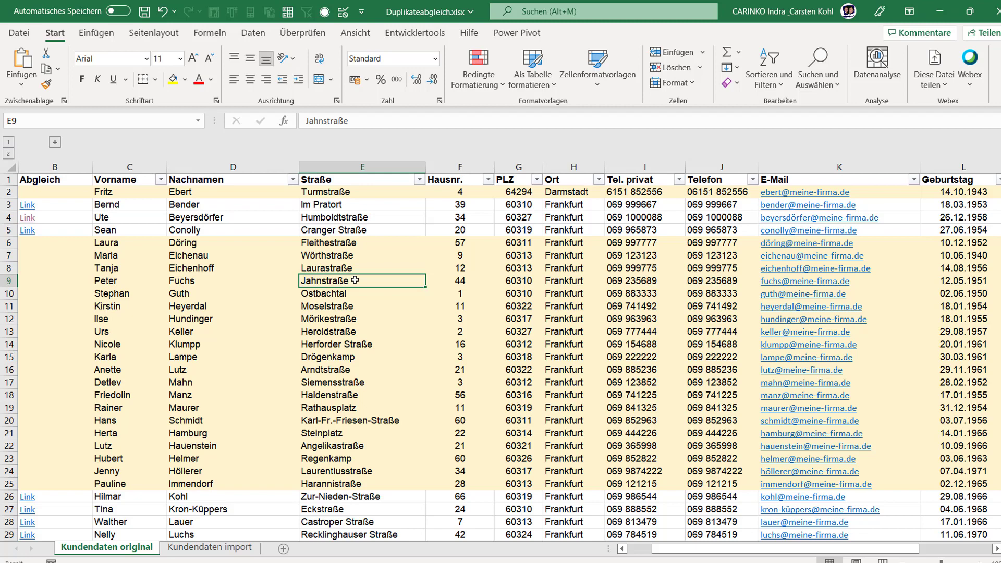
scroll(292, 333, "down", 3)
scroll(261, 355, "down", 2)
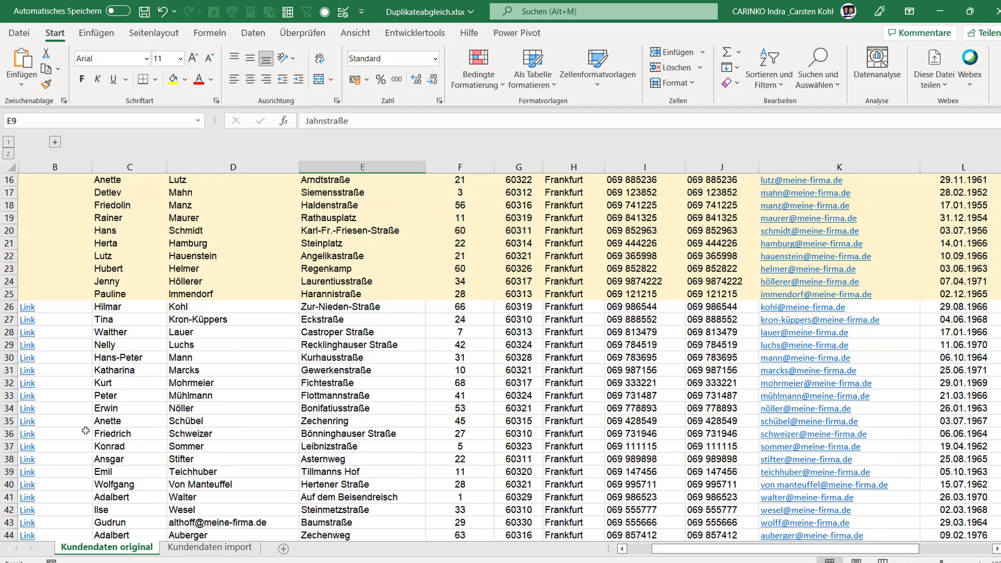
left_click(24, 373)
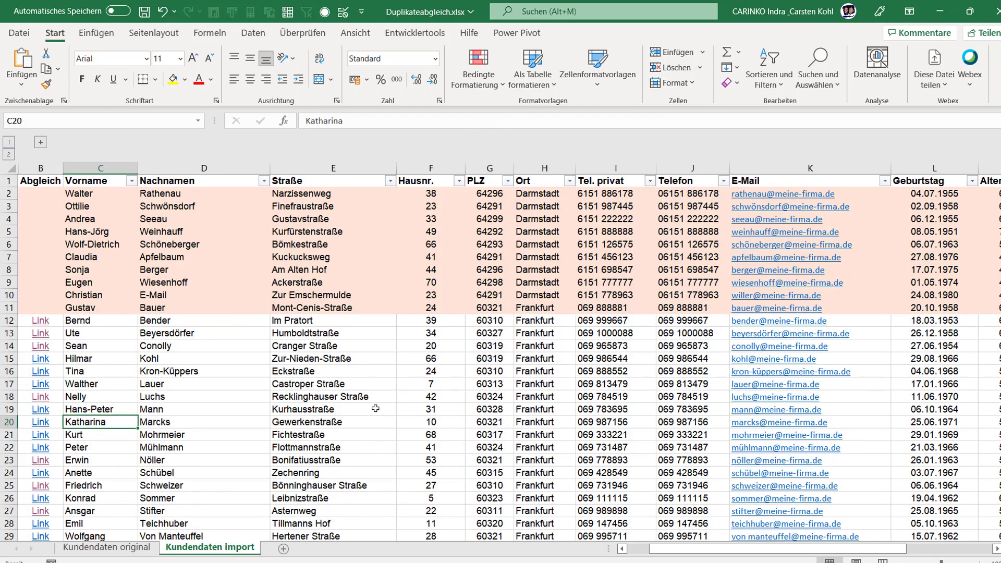